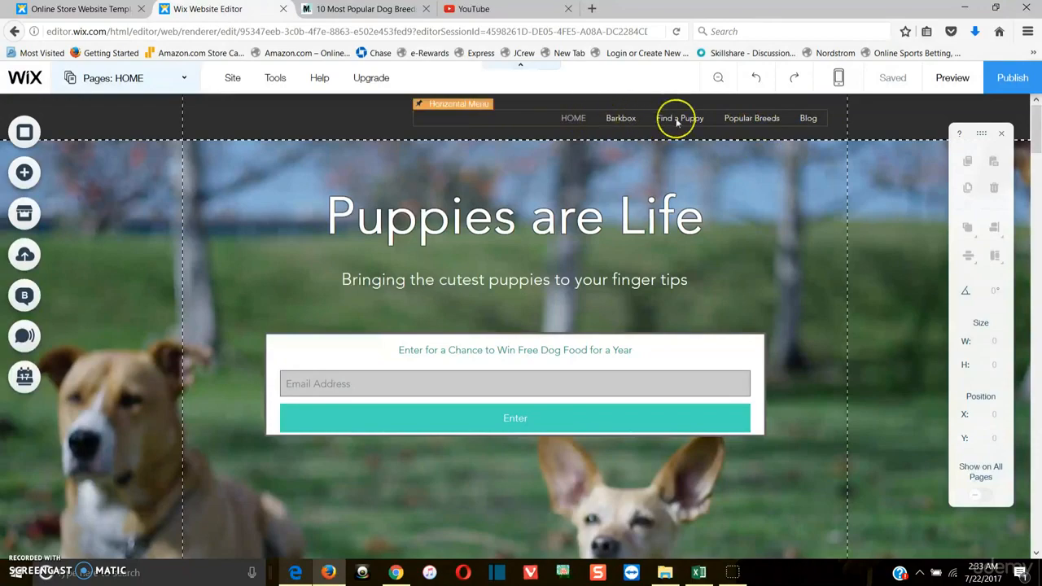
Scroll through the home page in the editor to examine the hero section and the empty strip beneath it
{"action": "scroll", "coordinate": [485, 299], "scroll_direction": "down", "scroll_amount": 4}
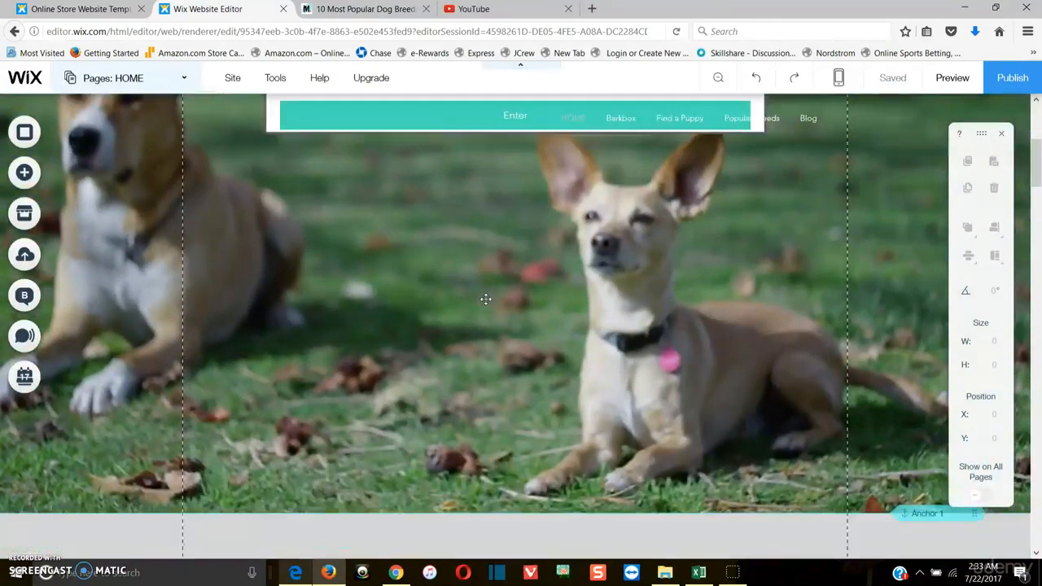
{"action": "scroll", "coordinate": [485, 299], "scroll_direction": "down", "scroll_amount": 2}
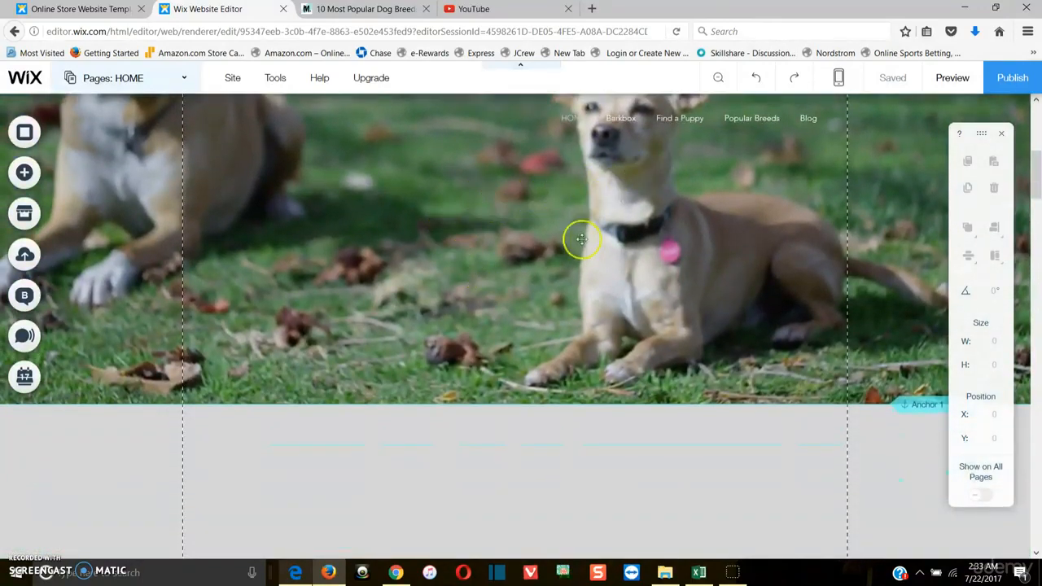
{"action": "scroll", "coordinate": [563, 267], "scroll_direction": "up", "scroll_amount": 6}
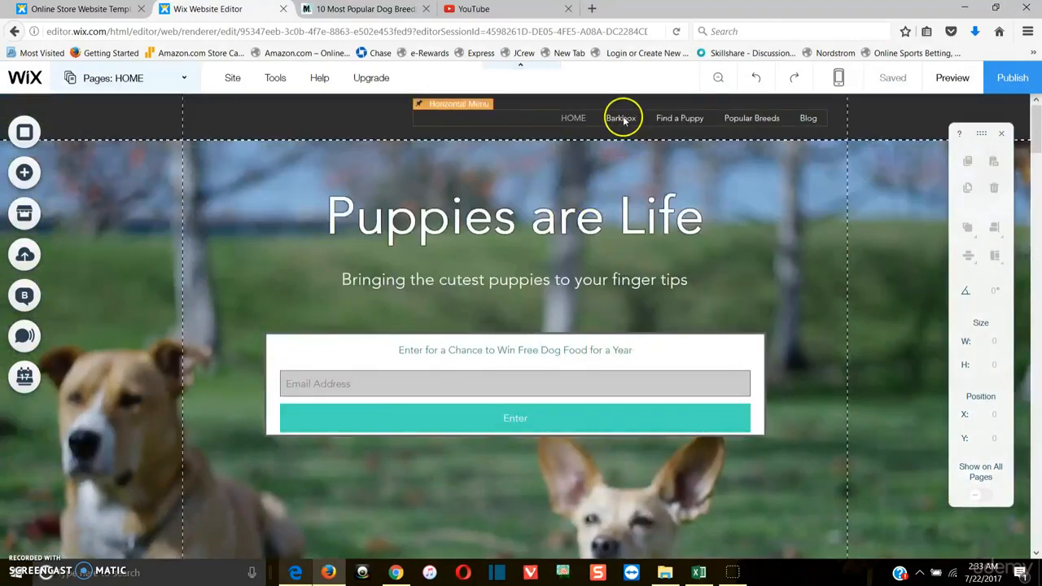
{"action": "scroll", "coordinate": [414, 402], "scroll_direction": "down", "scroll_amount": 3}
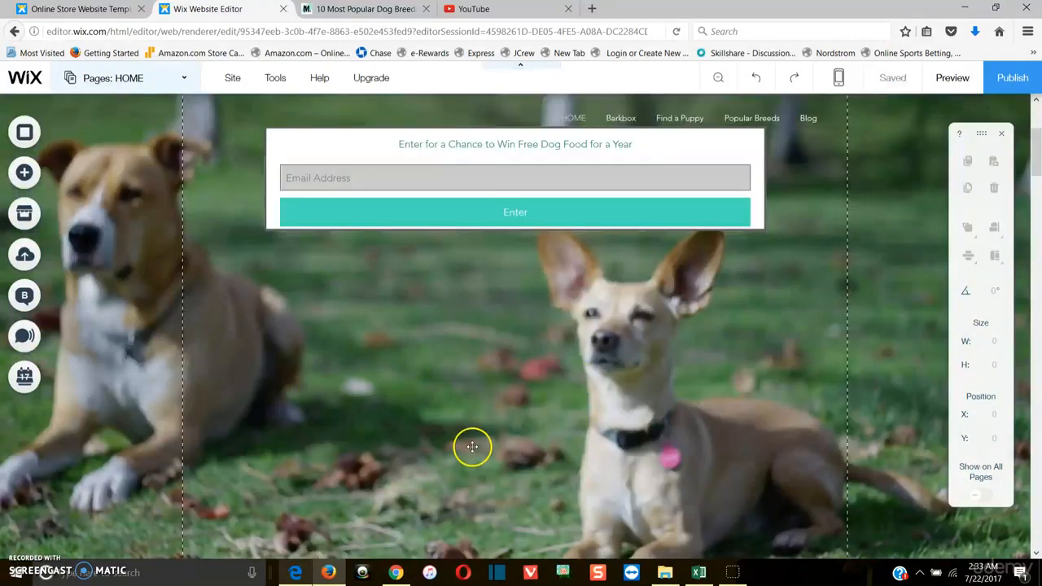
{"action": "scroll", "coordinate": [472, 451], "scroll_direction": "down", "scroll_amount": 2}
{"action": "scroll", "coordinate": [481, 395], "scroll_direction": "down", "scroll_amount": 2}
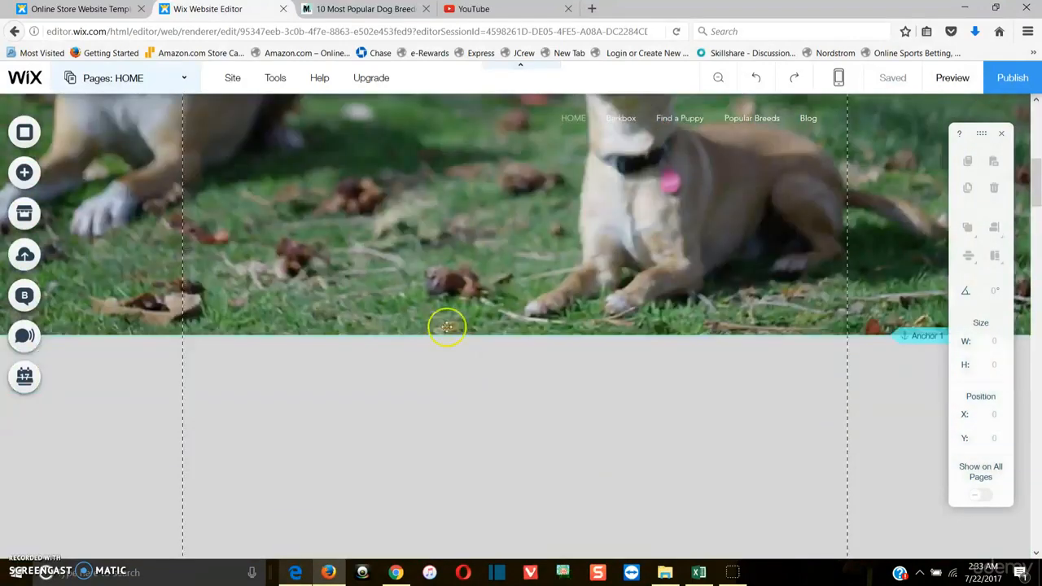
{"action": "scroll", "coordinate": [504, 261], "scroll_direction": "up", "scroll_amount": 2}
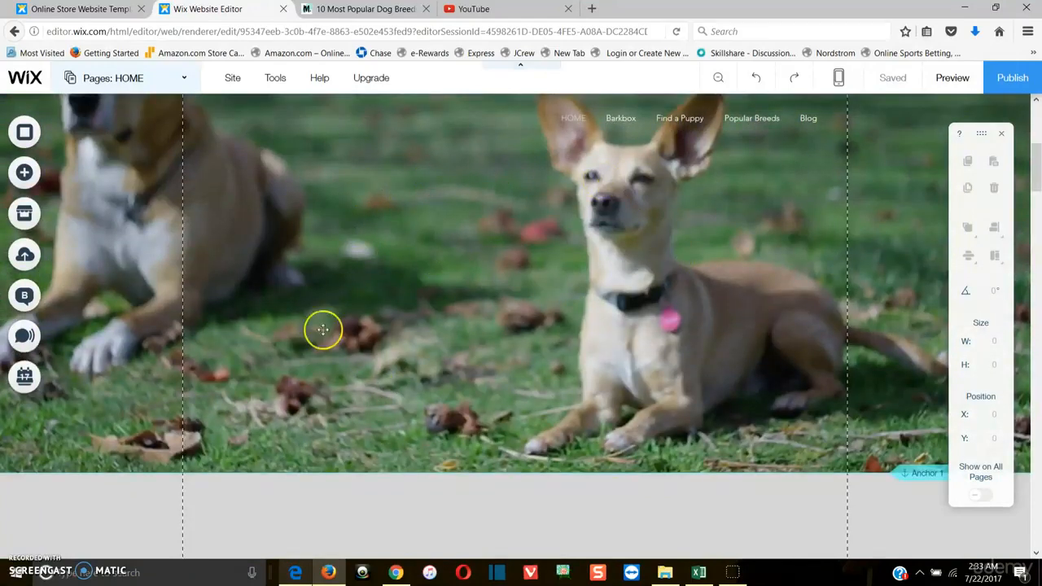
{"action": "scroll", "coordinate": [313, 340], "scroll_direction": "up", "scroll_amount": 2}
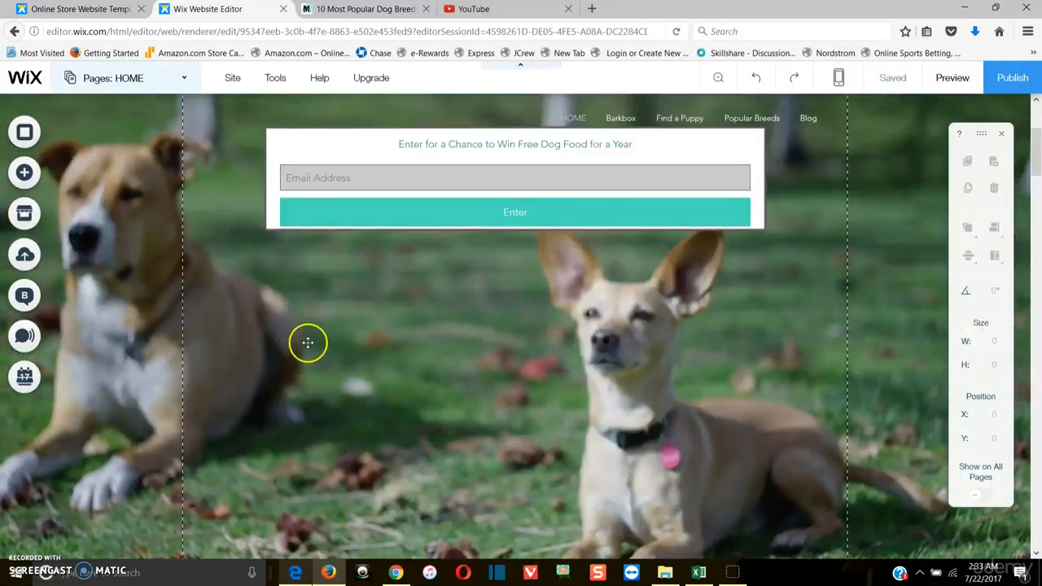
{"action": "scroll", "coordinate": [423, 415], "scroll_direction": "down", "scroll_amount": 2}
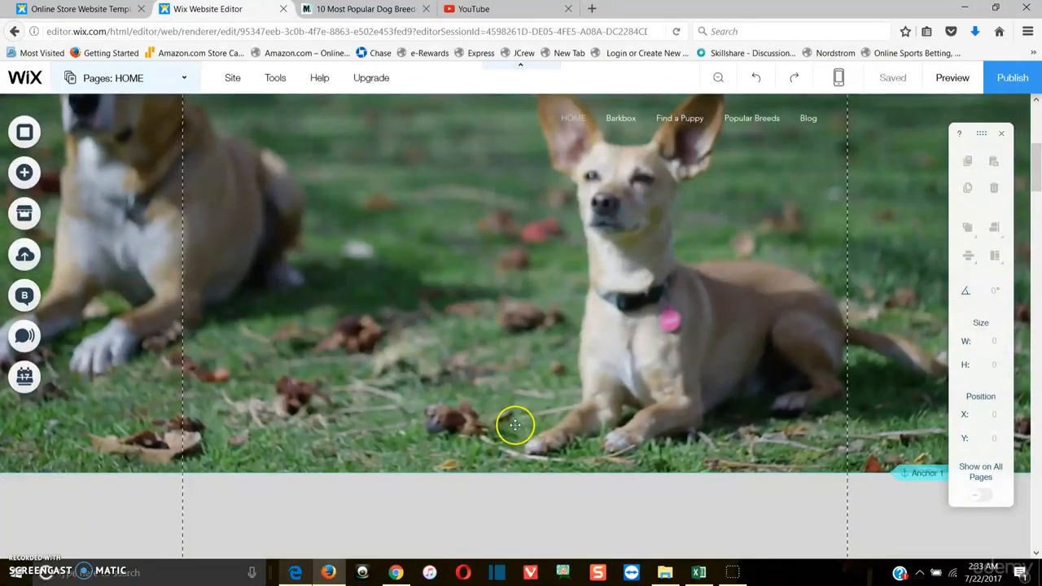
{"action": "scroll", "coordinate": [515, 424], "scroll_direction": "down", "scroll_amount": 5}
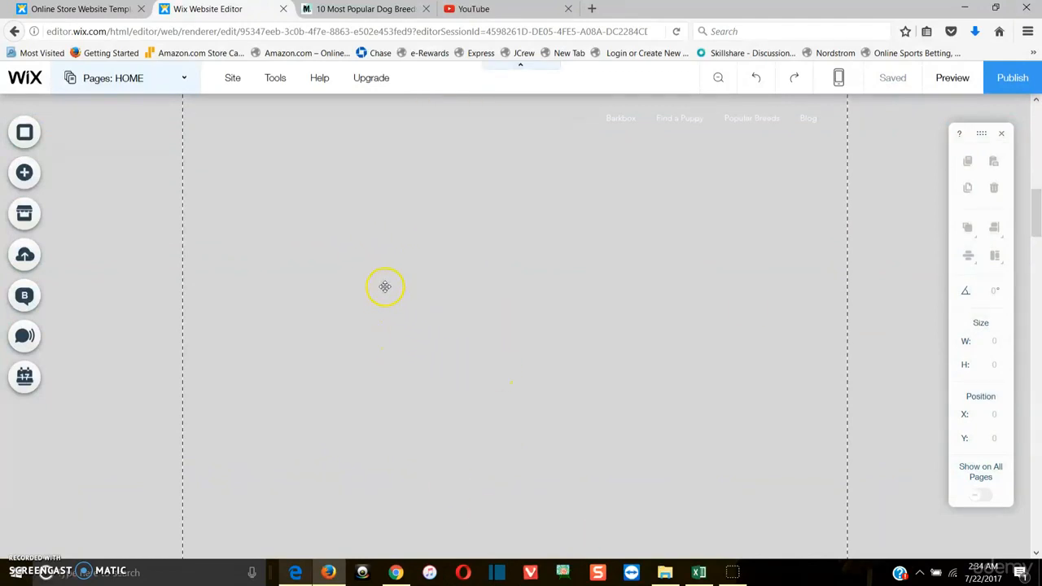
{"action": "scroll", "coordinate": [379, 305], "scroll_direction": "up", "scroll_amount": 1}
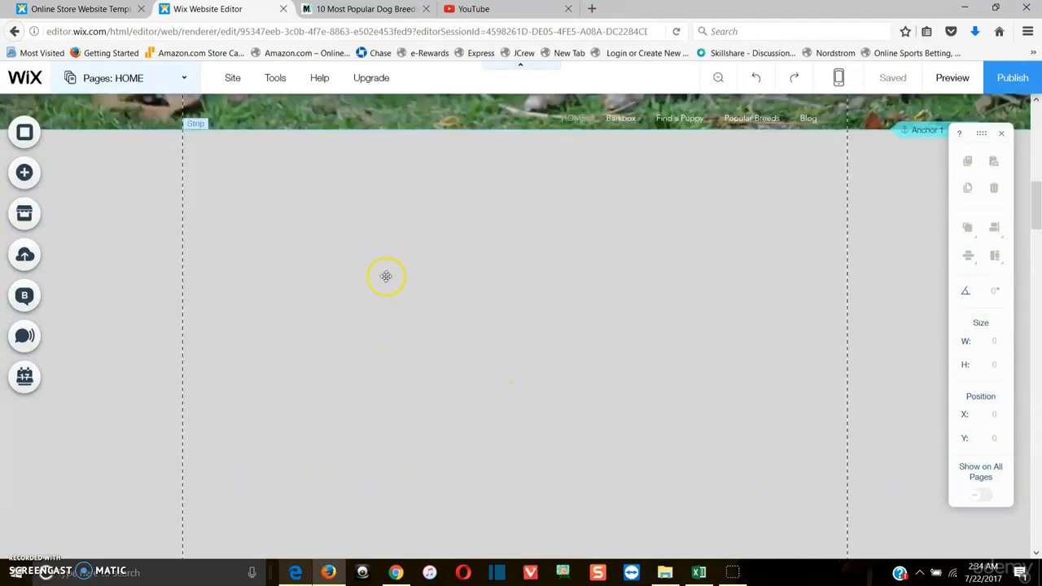
Switch to the YouTube tab and search for funny puppies
{"action": "left_click", "coordinate": [498, 10]}
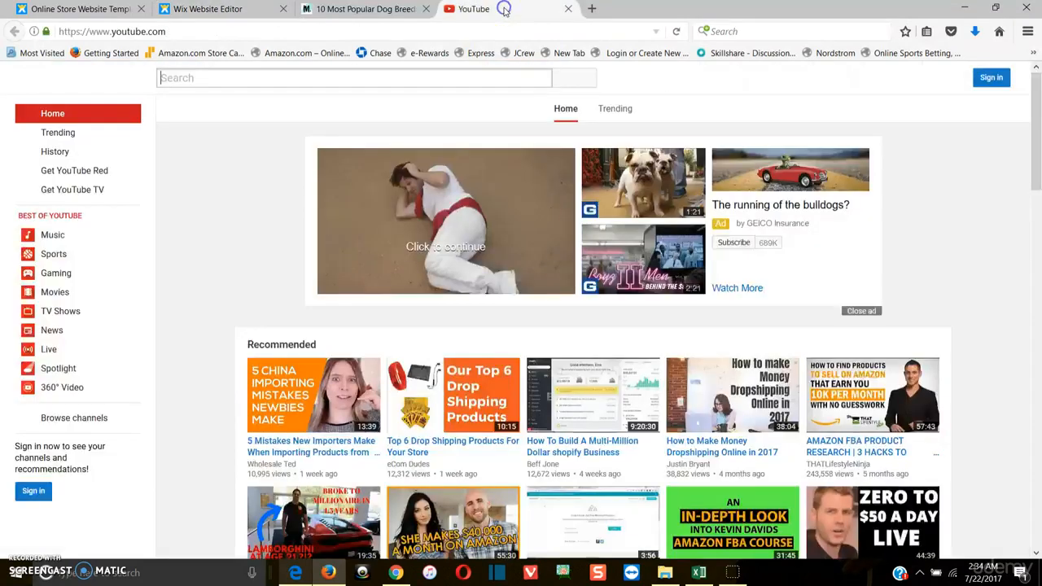
{"action": "left_click", "coordinate": [361, 77]}
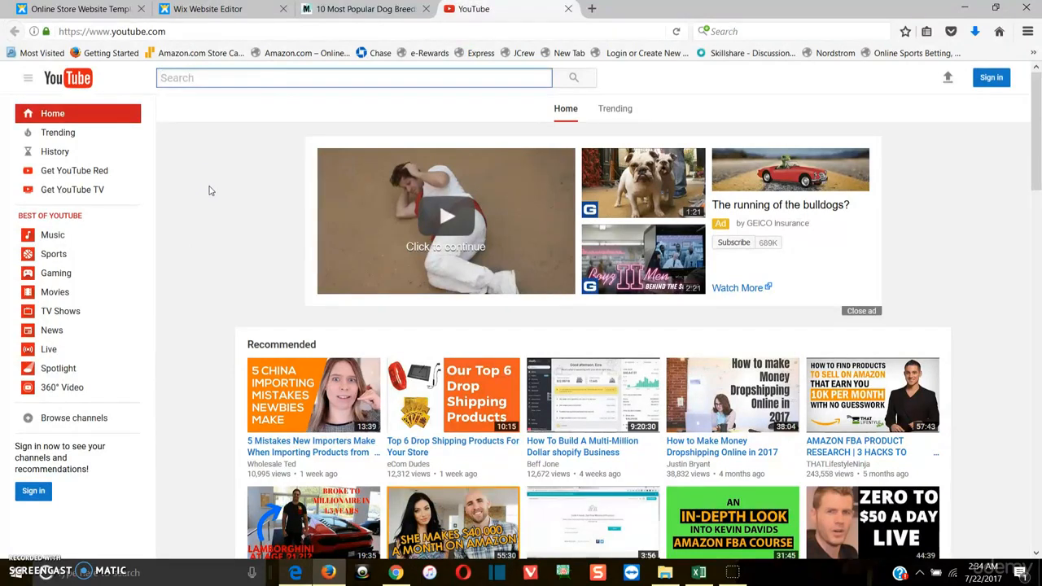
{"action": "type", "text": "funny "}
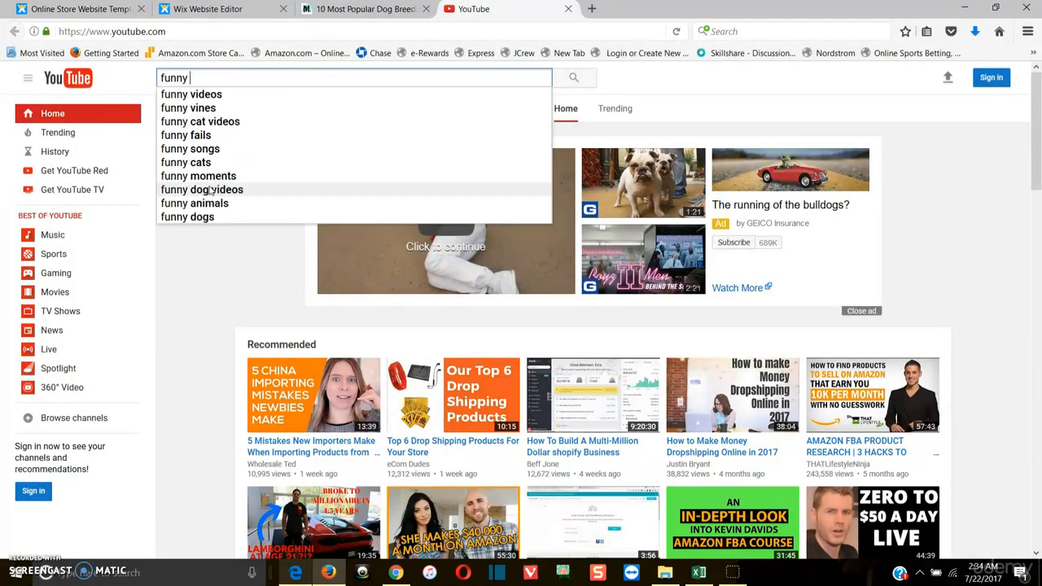
{"action": "type", "text": "puppies"}
{"action": "key", "text": "BackSpace"}
{"action": "type", "text": "ppies"}
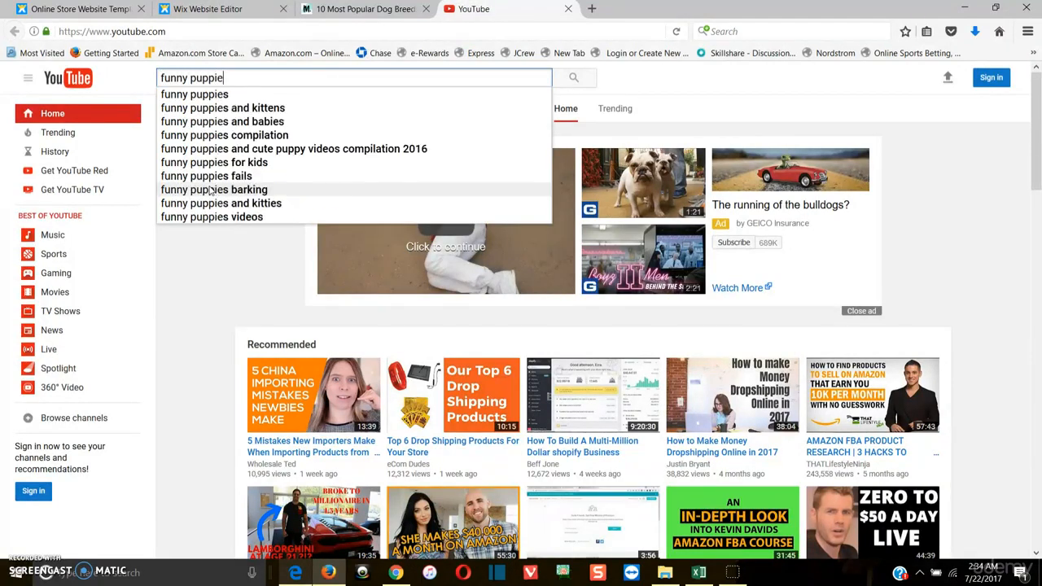
{"action": "key", "text": "Return"}
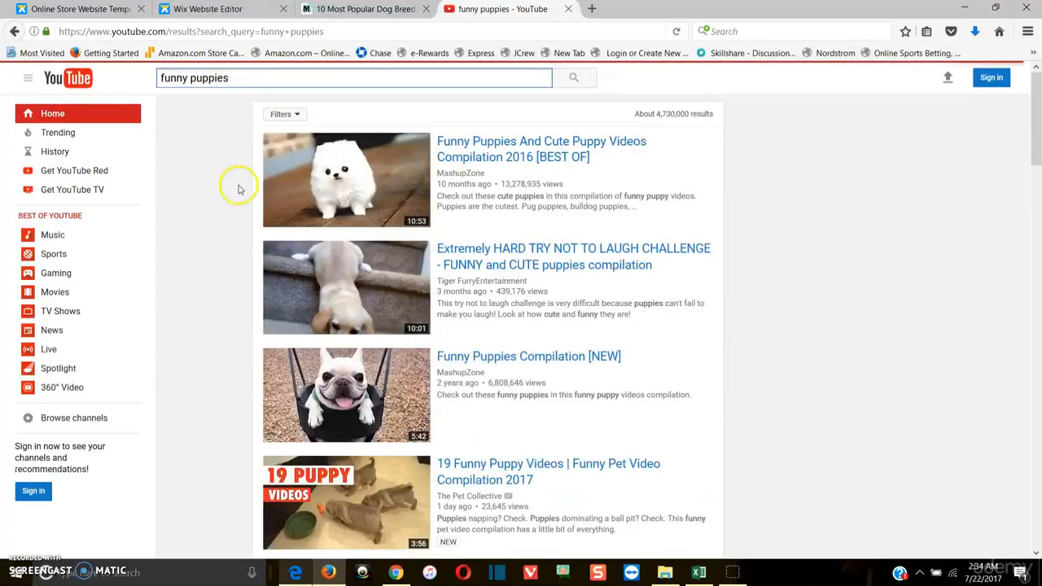
Return to the website editor and review the empty strip below the hero image
{"action": "left_click", "coordinate": [233, 9]}
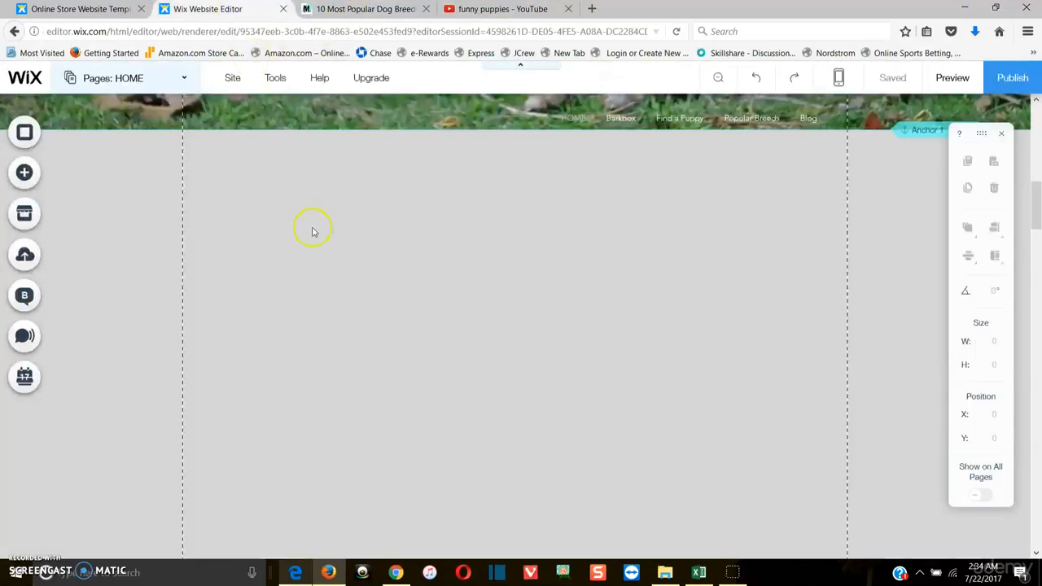
{"action": "scroll", "coordinate": [338, 289], "scroll_direction": "up", "scroll_amount": 5}
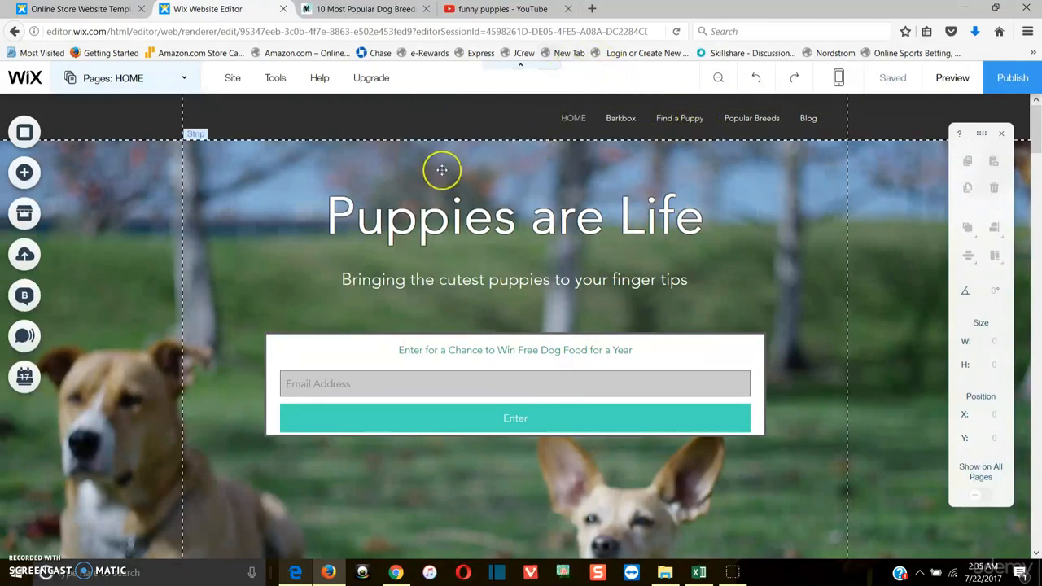
{"action": "scroll", "coordinate": [441, 169], "scroll_direction": "down", "scroll_amount": 1}
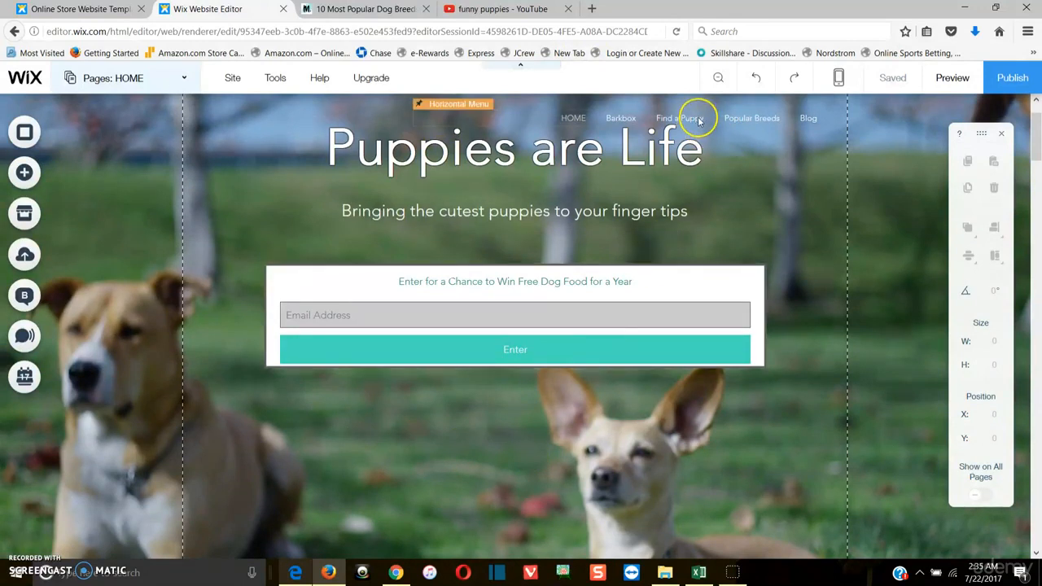
{"action": "scroll", "coordinate": [594, 191], "scroll_direction": "up", "scroll_amount": 1}
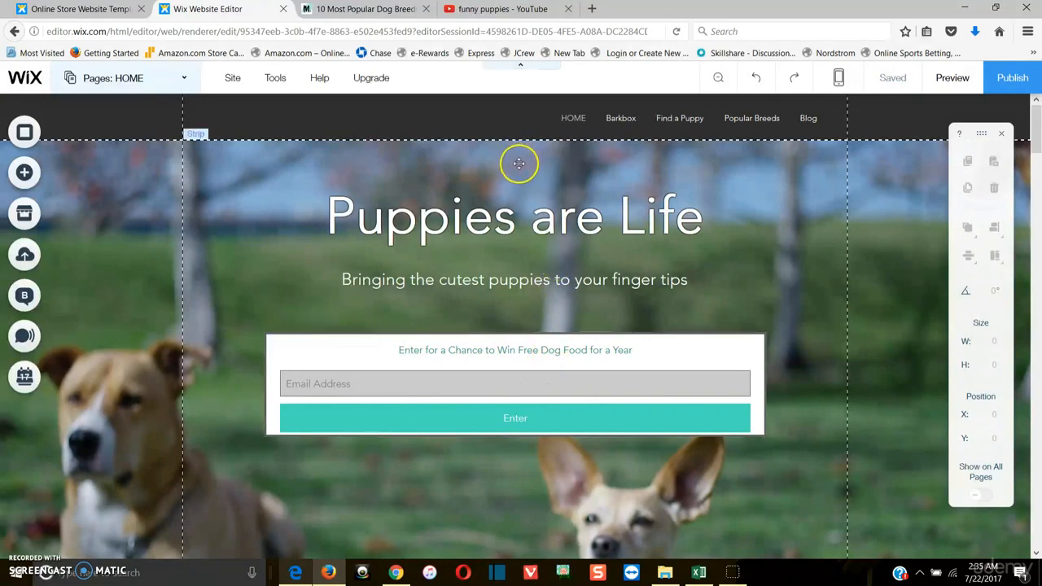
{"action": "scroll", "coordinate": [518, 163], "scroll_direction": "down", "scroll_amount": 5}
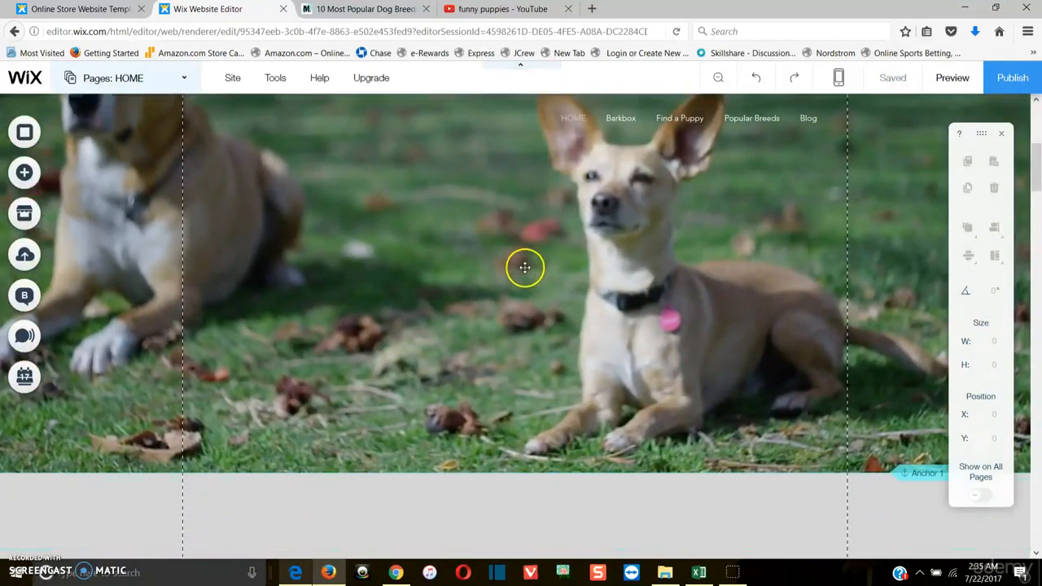
{"action": "scroll", "coordinate": [522, 261], "scroll_direction": "down", "scroll_amount": 2}
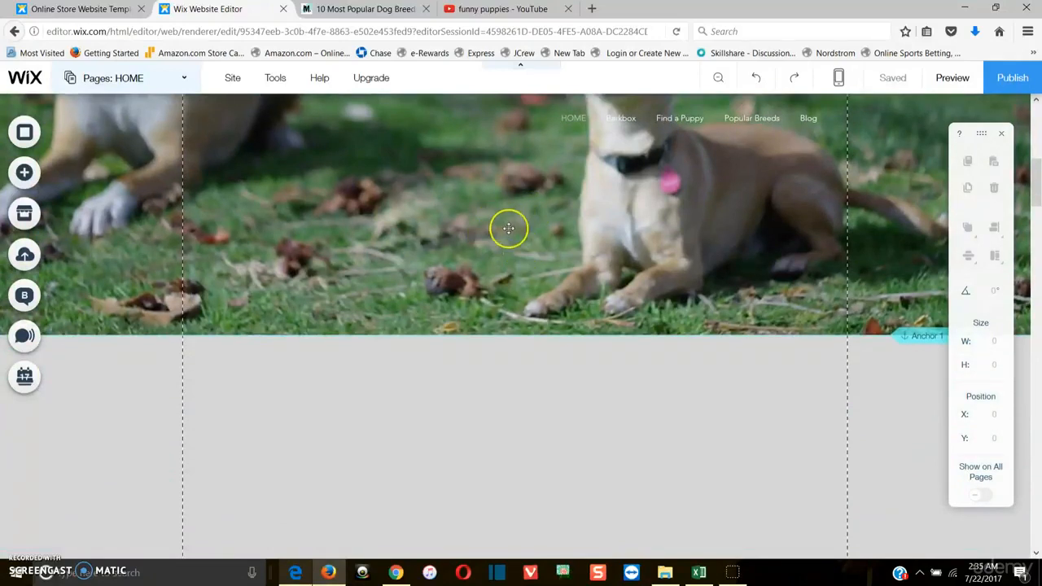
{"action": "scroll", "coordinate": [504, 261], "scroll_direction": "down", "scroll_amount": 3}
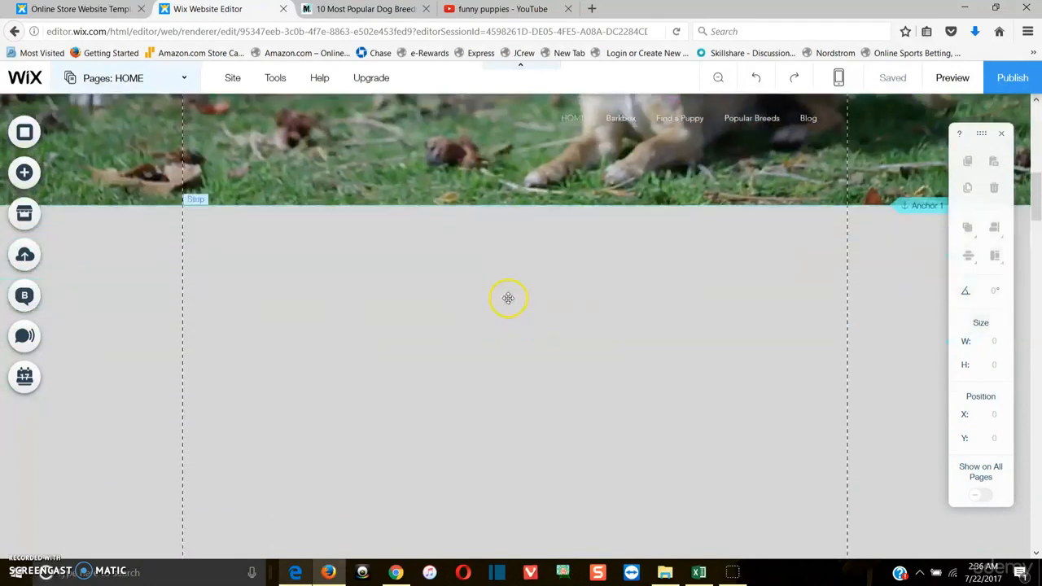
Switch back to YouTube, clear the search box, and browse the funny puppies results
{"action": "left_click", "coordinate": [502, 9]}
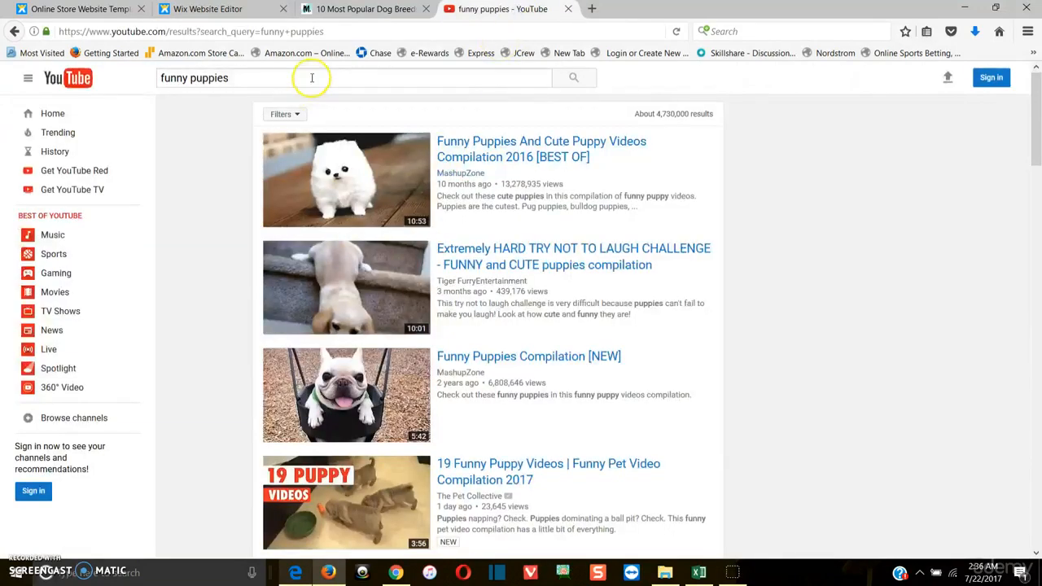
{"action": "triple_click", "coordinate": [209, 76]}
{"action": "key", "text": "BackSpace"}
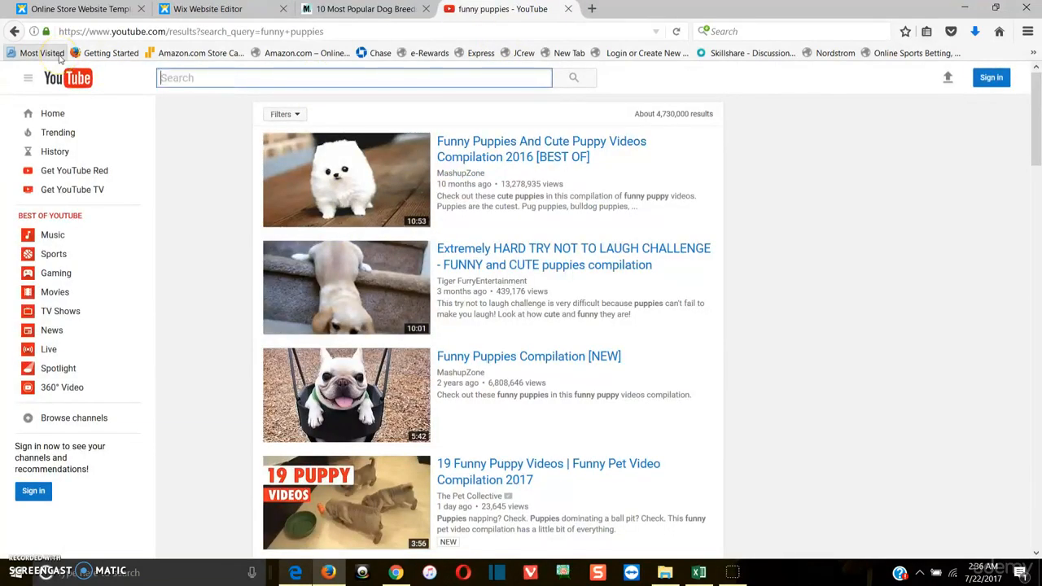
{"action": "scroll", "coordinate": [236, 291], "scroll_direction": "down", "scroll_amount": 3}
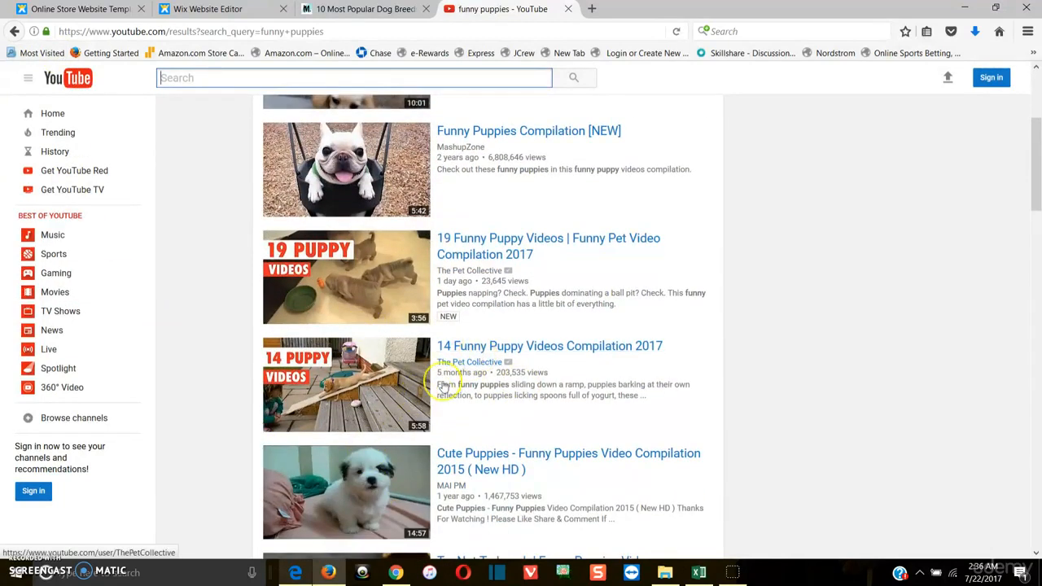
{"action": "scroll", "coordinate": [345, 163], "scroll_direction": "up", "scroll_amount": 3}
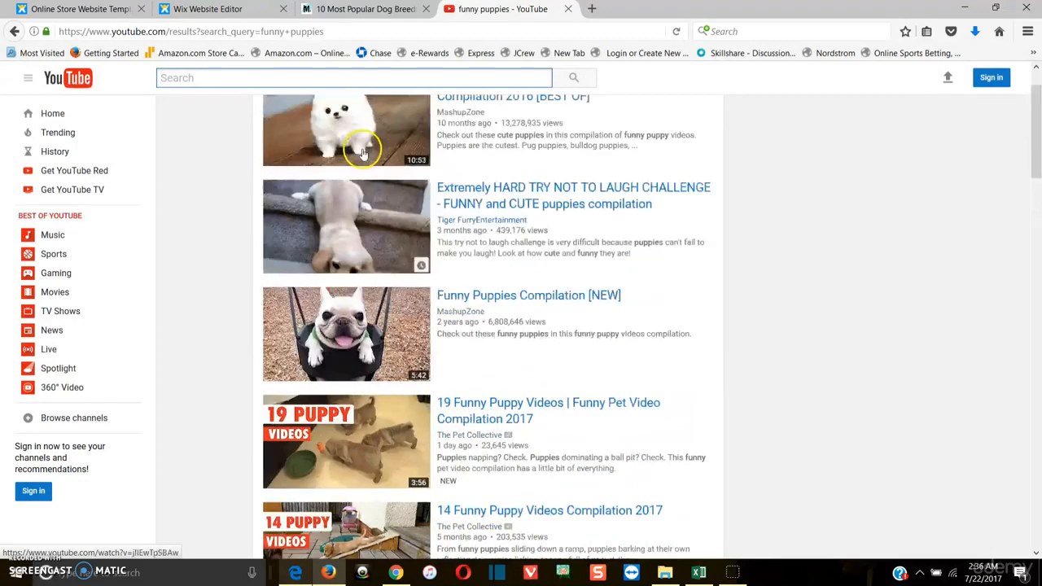
{"action": "scroll", "coordinate": [345, 215], "scroll_direction": "down", "scroll_amount": 1}
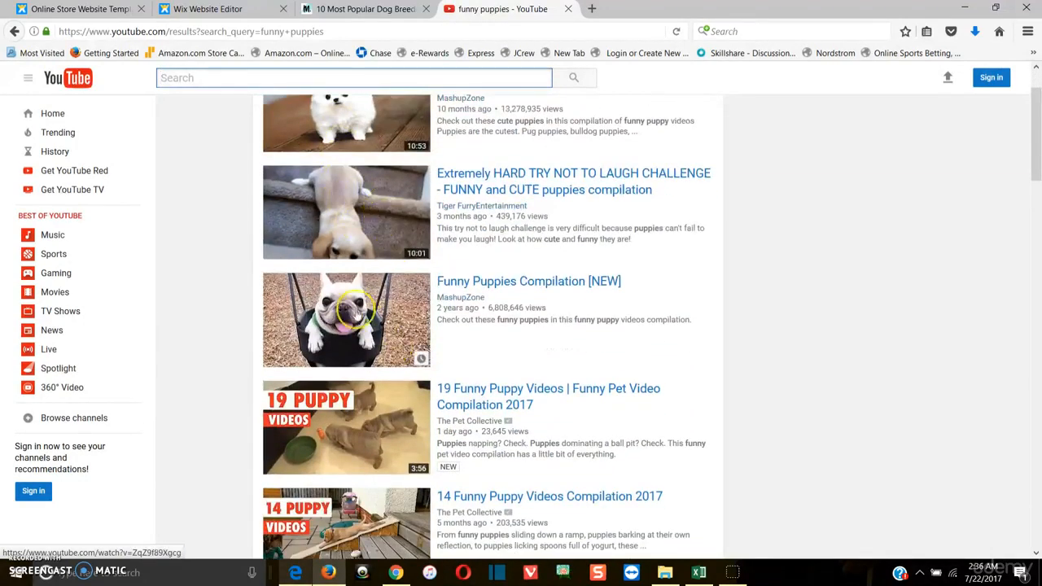
{"action": "scroll", "coordinate": [345, 215], "scroll_direction": "down", "scroll_amount": 3}
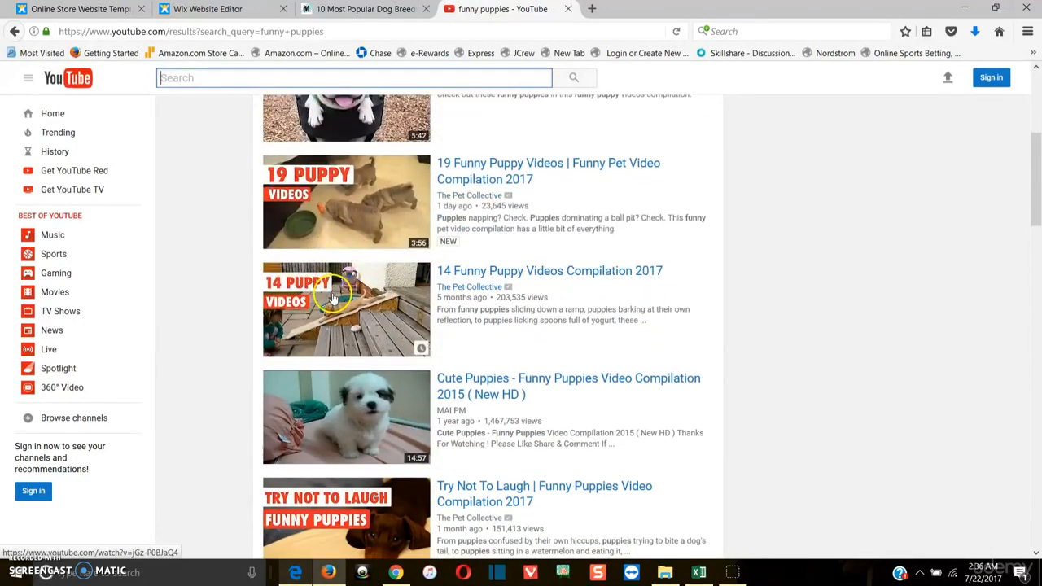
Open the 14 Funny Puppy Videos Compilation 2017 and 19 Funny Puppy Videos results in new tabs
{"action": "right_click", "coordinate": [369, 319]}
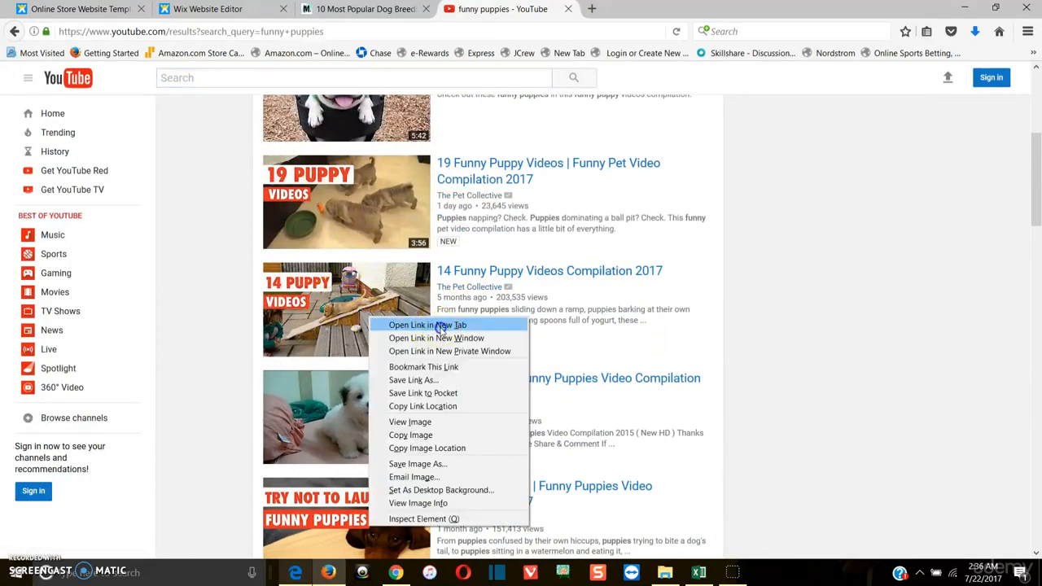
{"action": "left_click", "coordinate": [437, 325]}
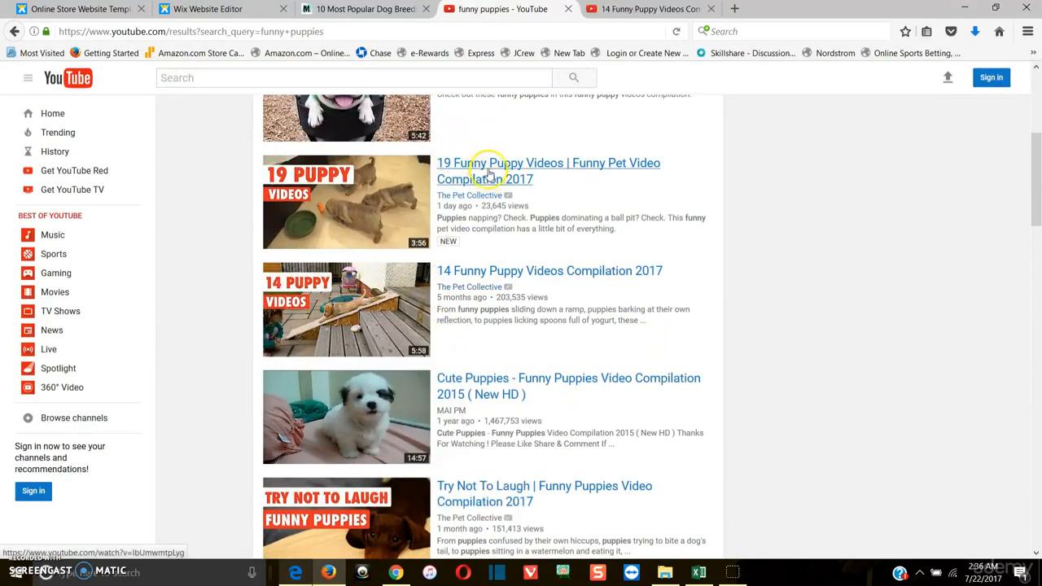
{"action": "right_click", "coordinate": [492, 167]}
{"action": "left_click", "coordinate": [511, 177]}
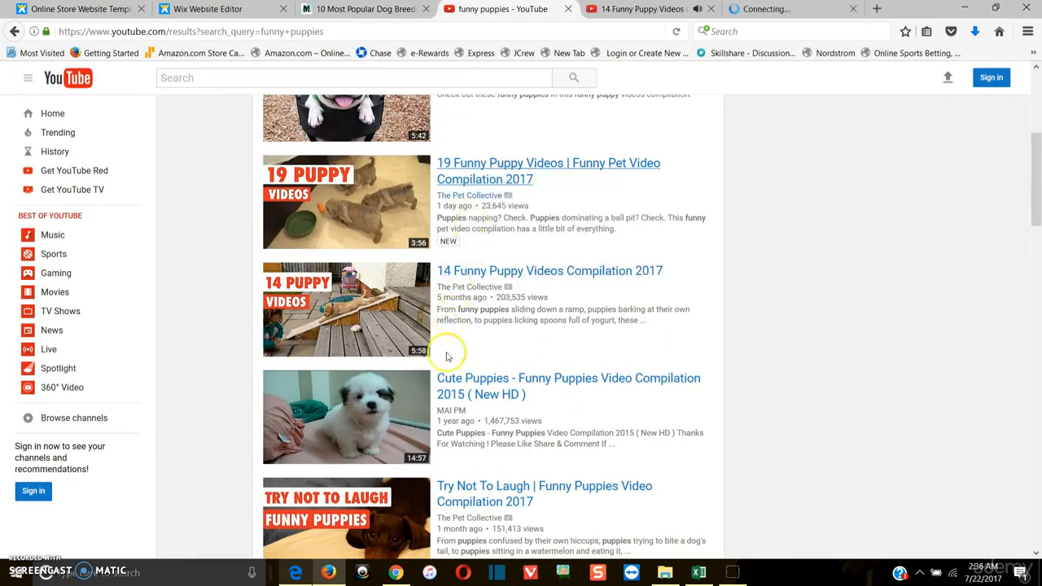
Copy the page address of the 14 Funny Puppy Videos Compilation 2017 video and skip its ad
{"action": "left_click", "coordinate": [624, 10]}
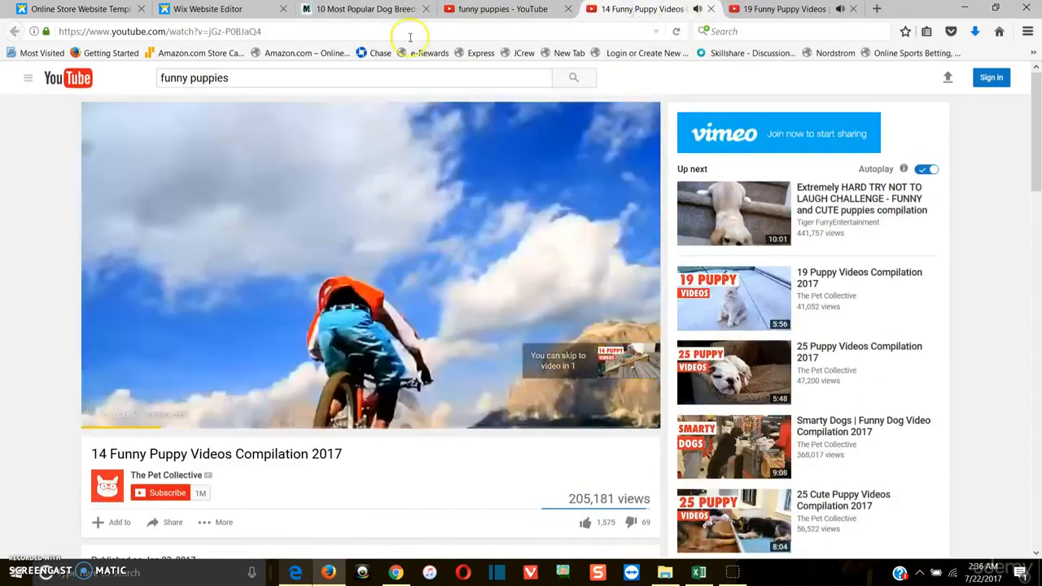
{"action": "left_click", "coordinate": [411, 32]}
{"action": "right_click", "coordinate": [409, 36]}
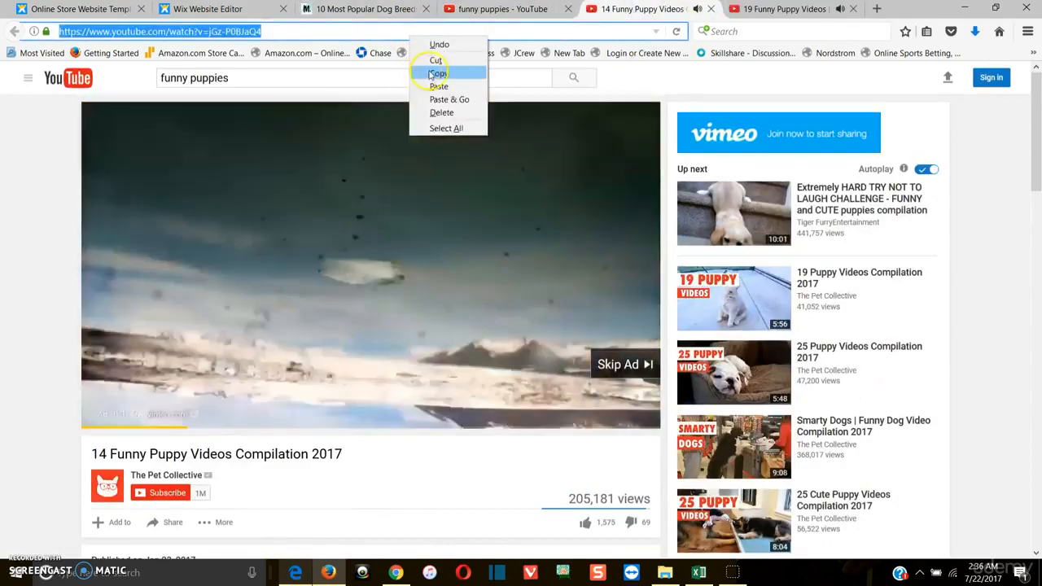
{"action": "left_click", "coordinate": [438, 73]}
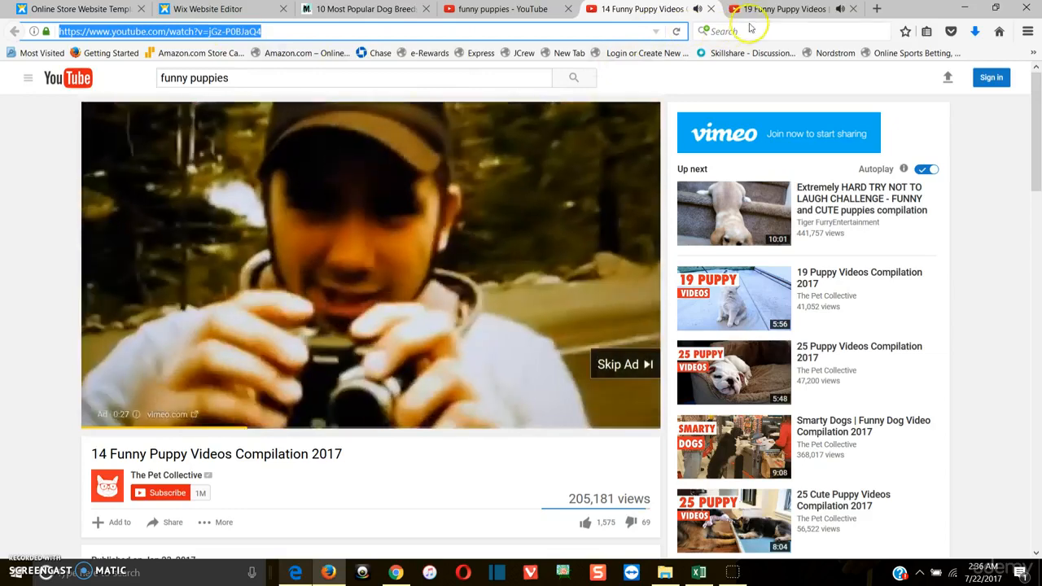
{"action": "left_click", "coordinate": [639, 363]}
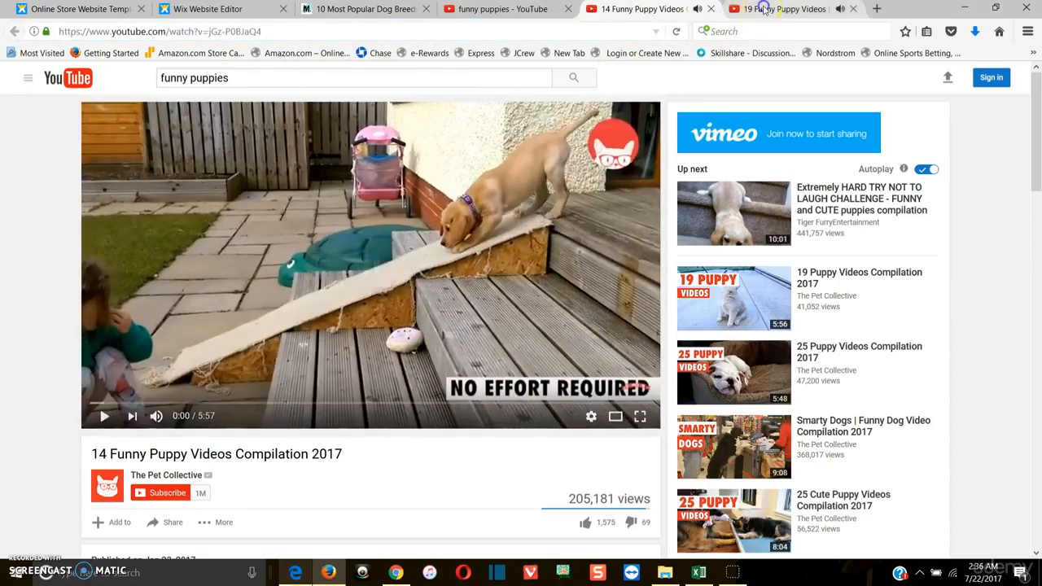
Glance at the 19 Funny Puppy Videos tab, then return to the website editor
{"action": "left_click", "coordinate": [751, 9]}
{"action": "left_click", "coordinate": [619, 364]}
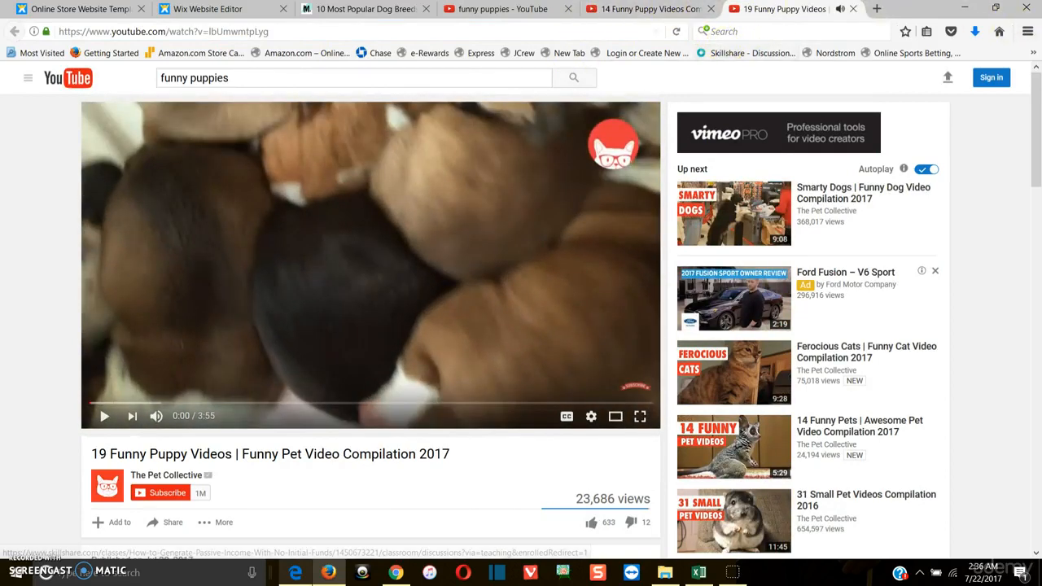
{"action": "left_click", "coordinate": [650, 10]}
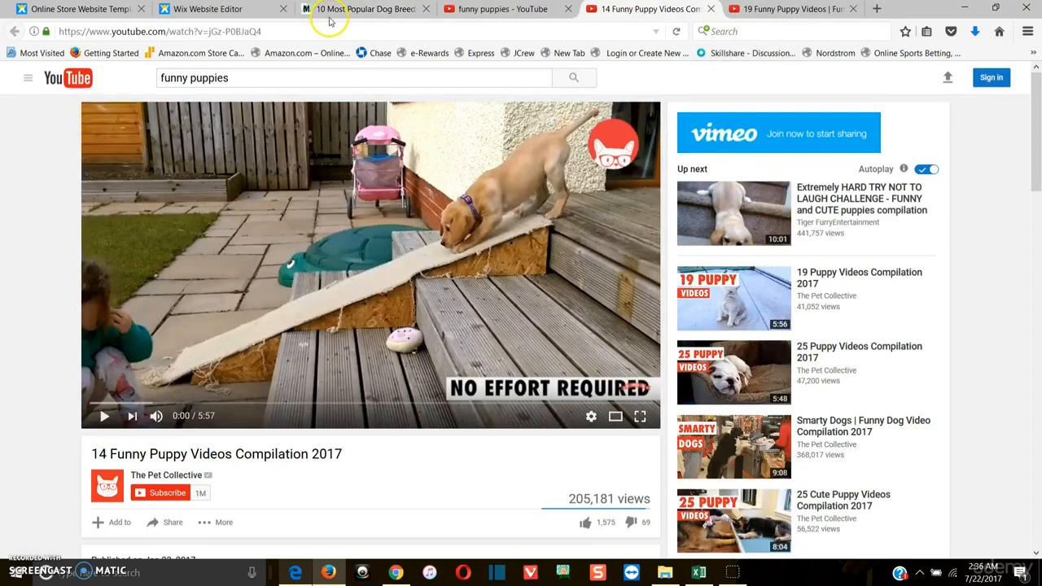
{"action": "left_click", "coordinate": [238, 11]}
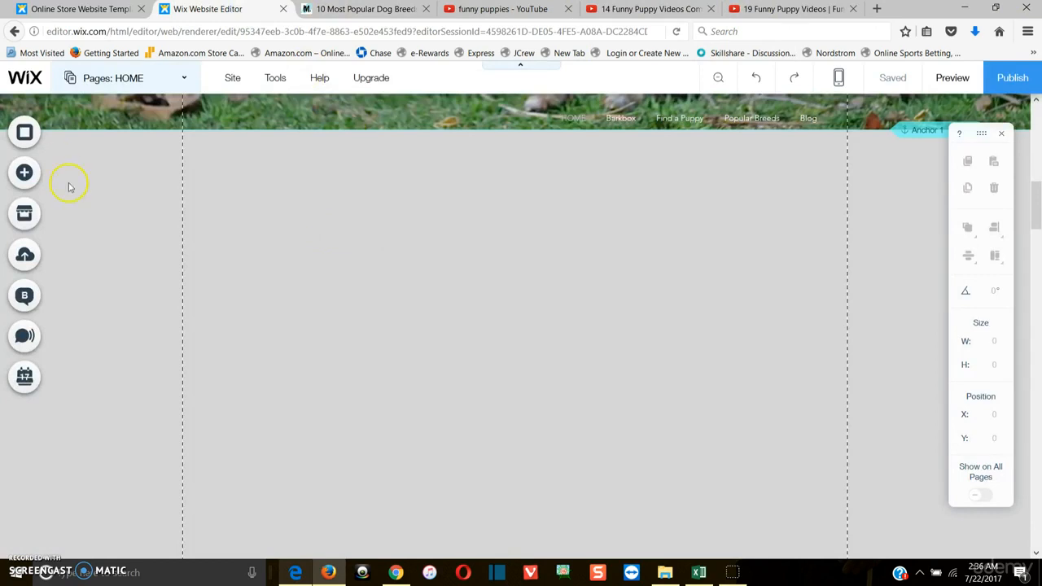
Add a YouTube video player to the empty strip and enlarge it to about 528 x 305
{"action": "left_click", "coordinate": [37, 175]}
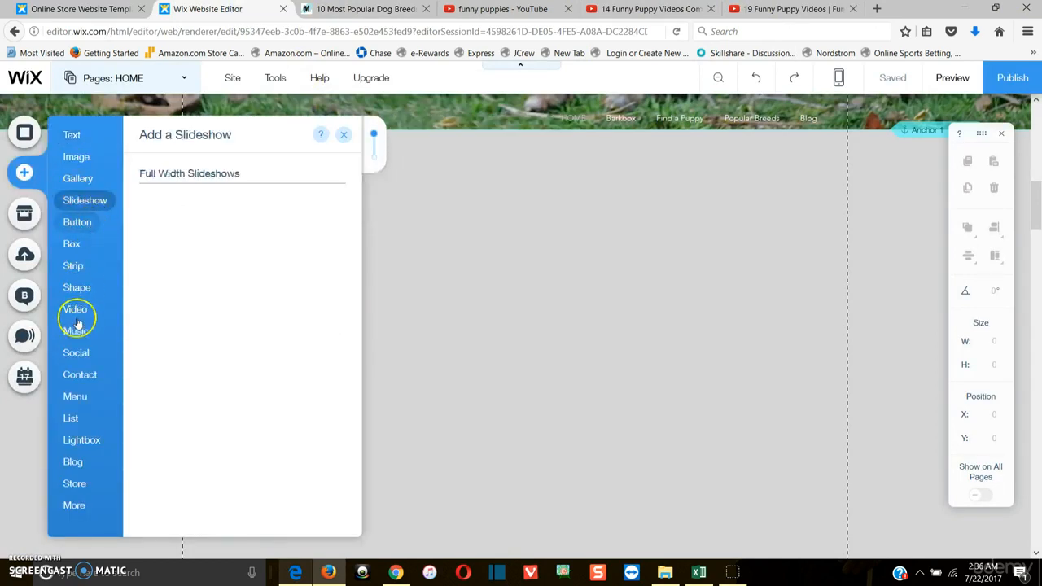
{"action": "left_click", "coordinate": [71, 307]}
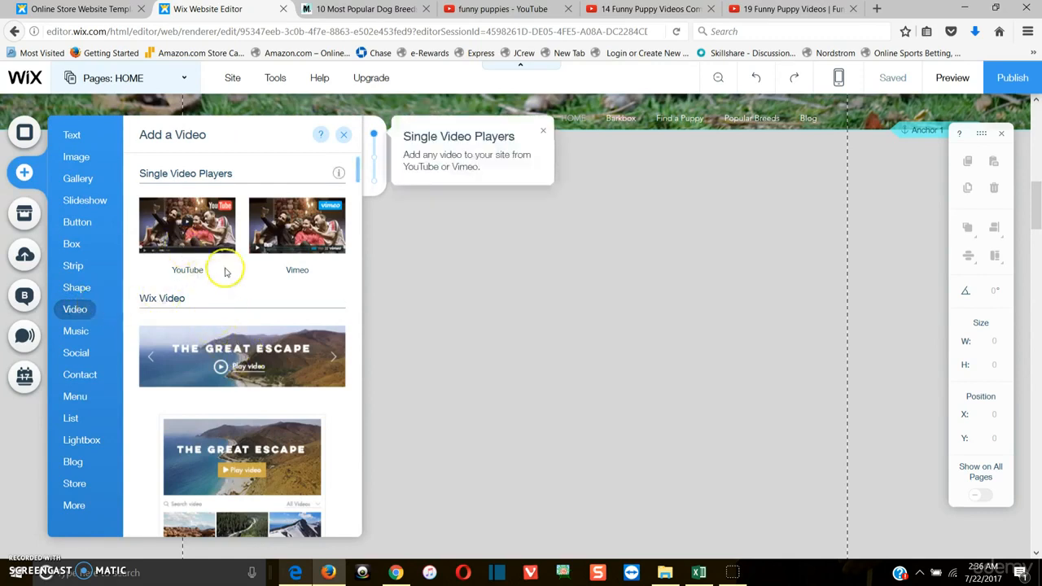
{"action": "scroll", "coordinate": [255, 433], "scroll_direction": "down", "scroll_amount": 2}
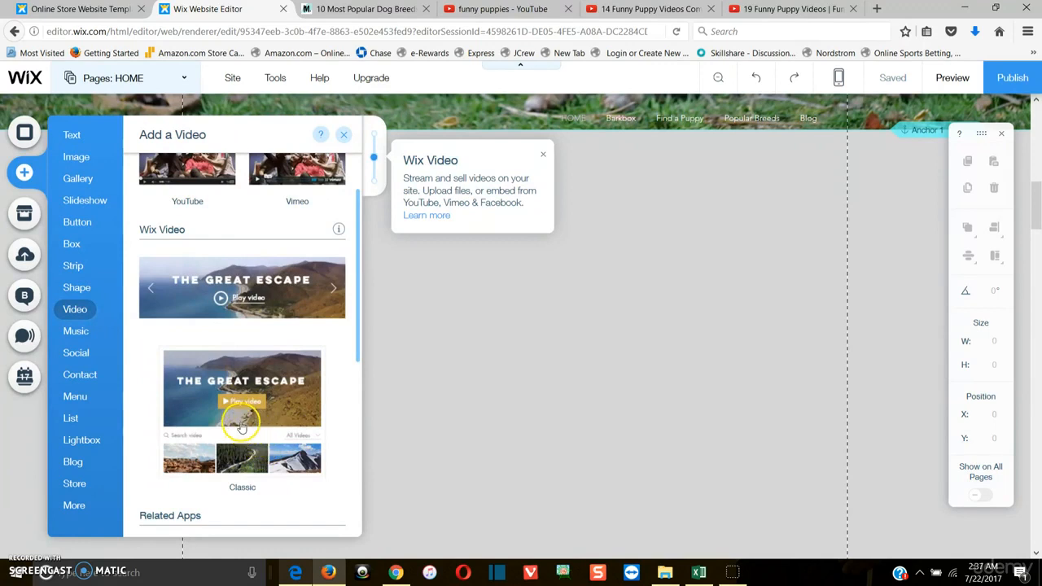
{"action": "scroll", "coordinate": [256, 267], "scroll_direction": "up", "scroll_amount": 2}
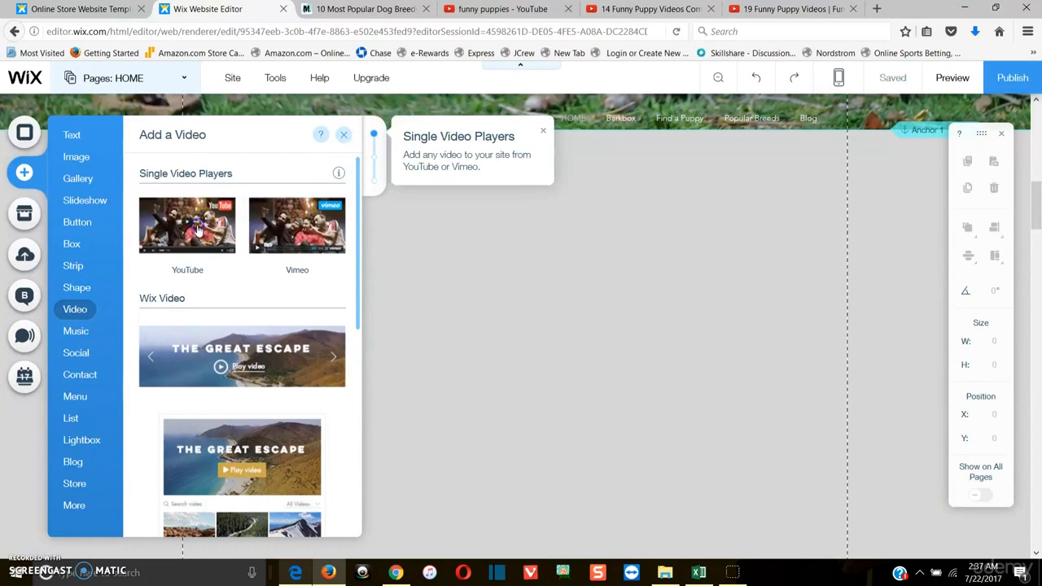
{"action": "left_click", "coordinate": [196, 231]}
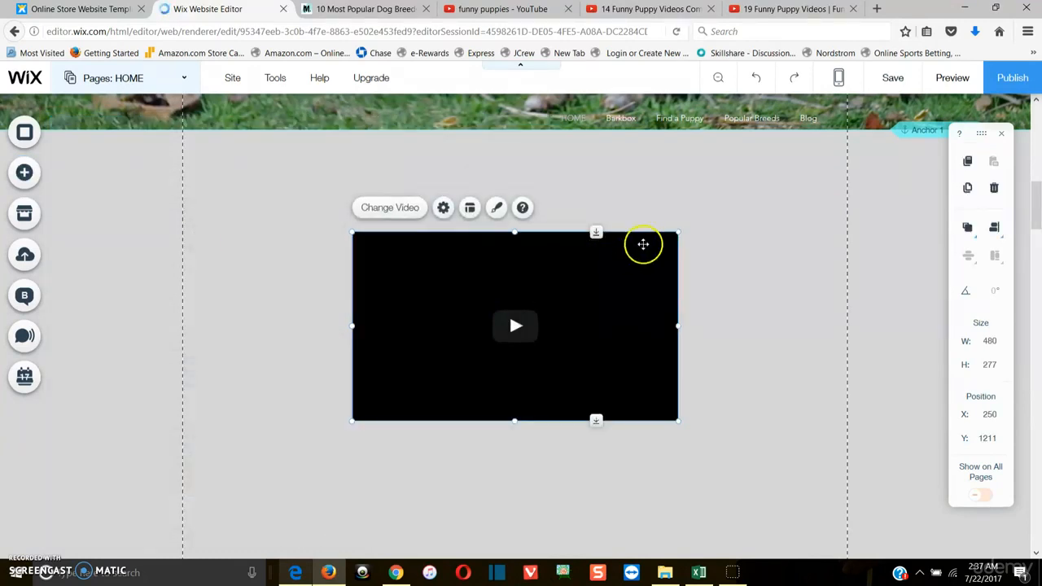
{"action": "left_click_drag", "start_coordinate": [678, 231], "coordinate": [710, 210]}
{"action": "left_click_drag", "start_coordinate": [659, 253], "coordinate": [585, 280]}
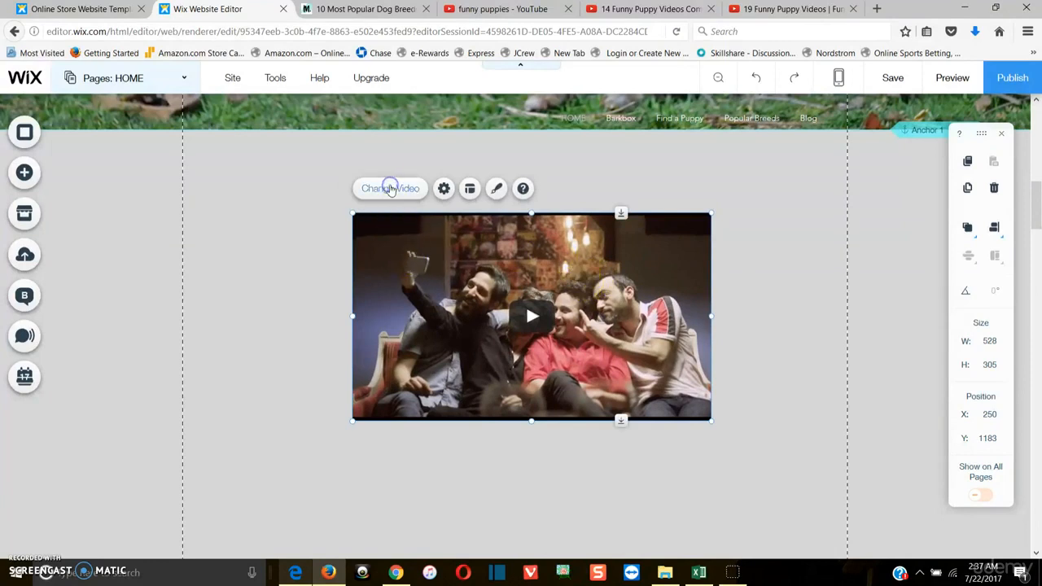
Replace the player's video address with the copied 14 Funny Puppy Videos Compilation 2017 link and update it
{"action": "left_click", "coordinate": [391, 188]}
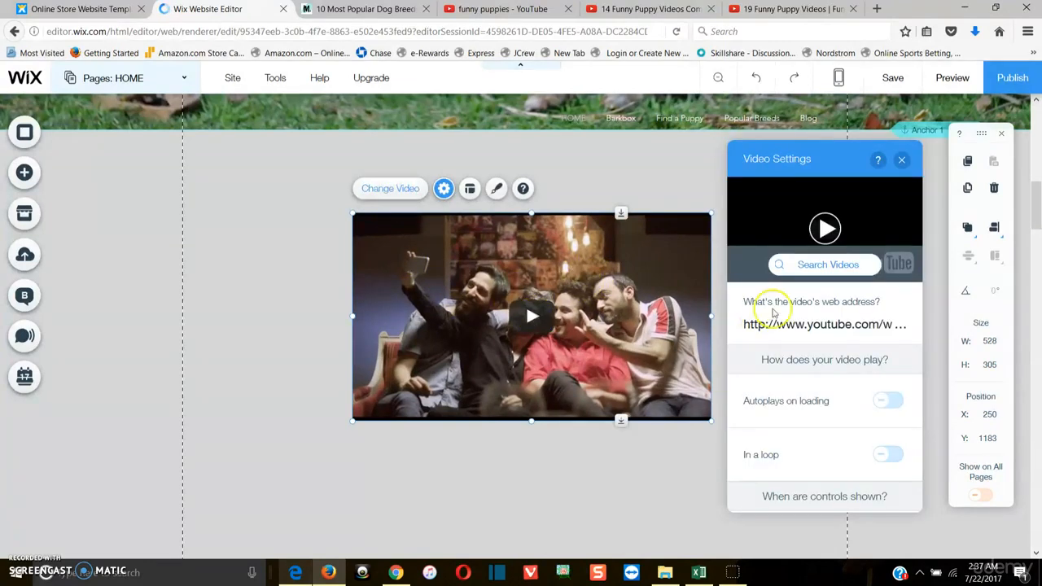
{"action": "left_click", "coordinate": [802, 324]}
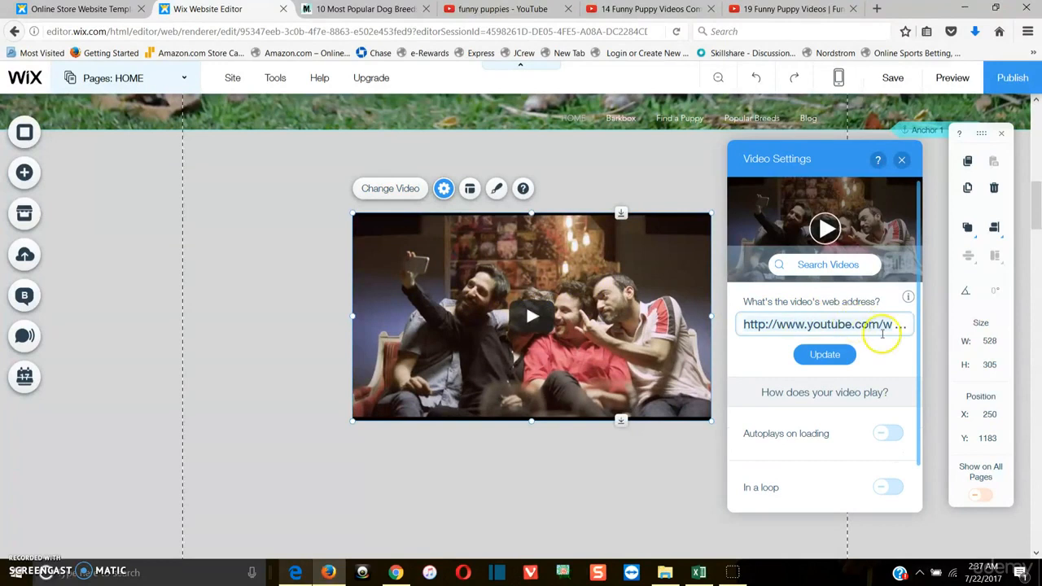
{"action": "left_click", "coordinate": [830, 355]}
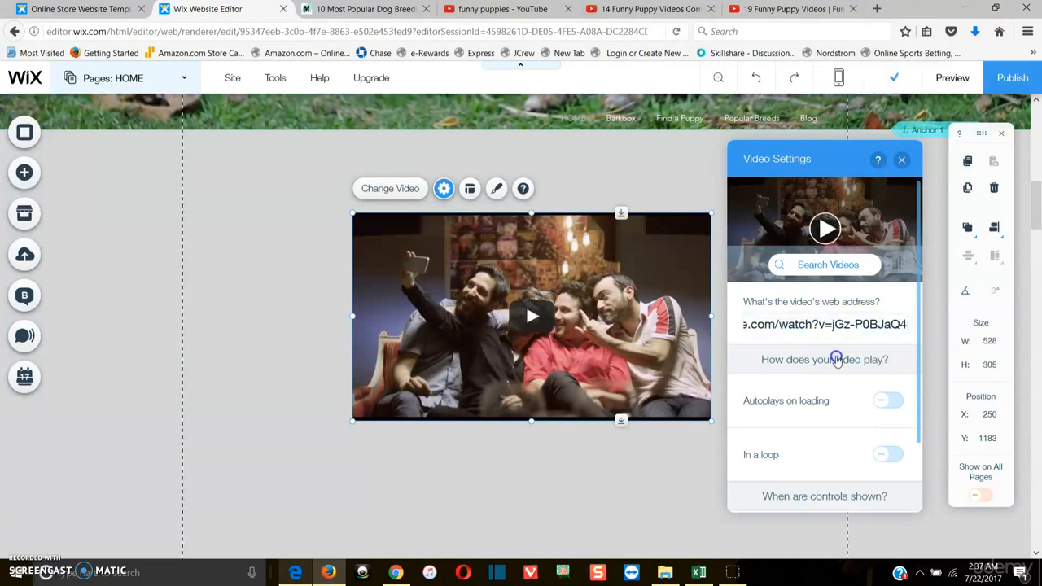
{"action": "left_click", "coordinate": [900, 159]}
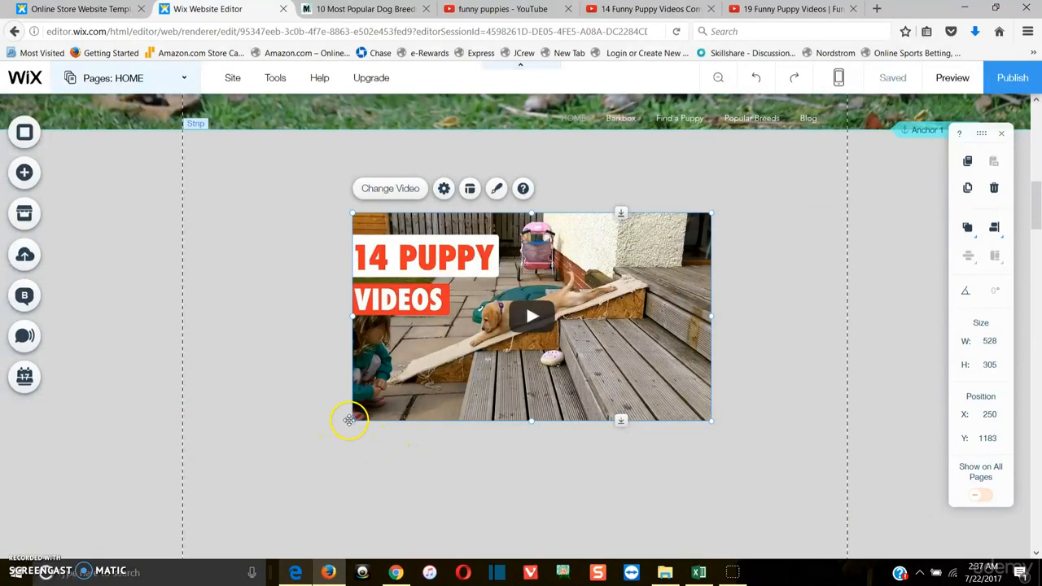
Enlarge the video player to about 658 x 380 and center it within the strip
{"action": "left_click_drag", "start_coordinate": [353, 420], "coordinate": [246, 437]}
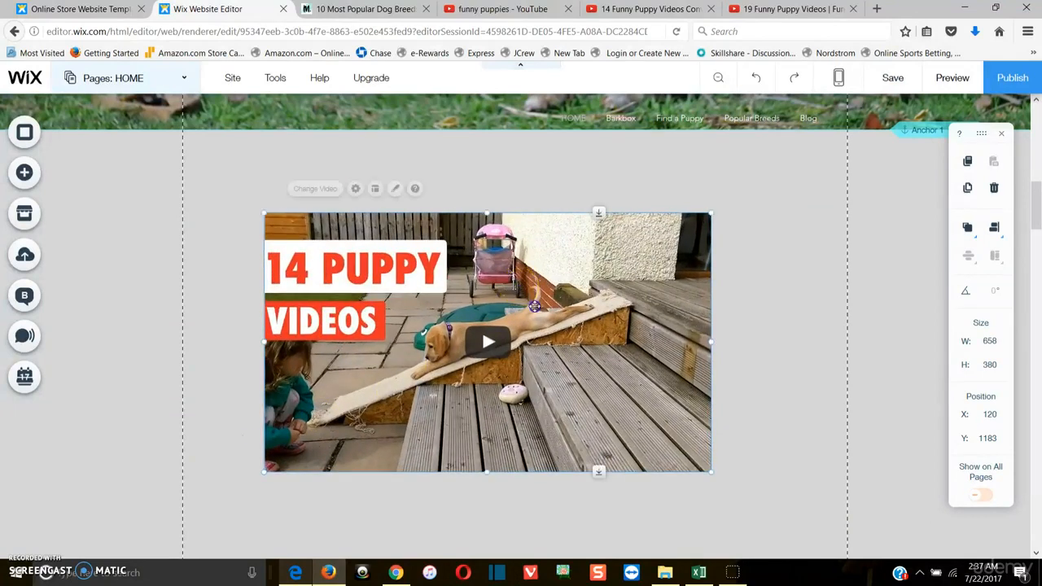
{"action": "left_click_drag", "start_coordinate": [518, 286], "coordinate": [549, 331]}
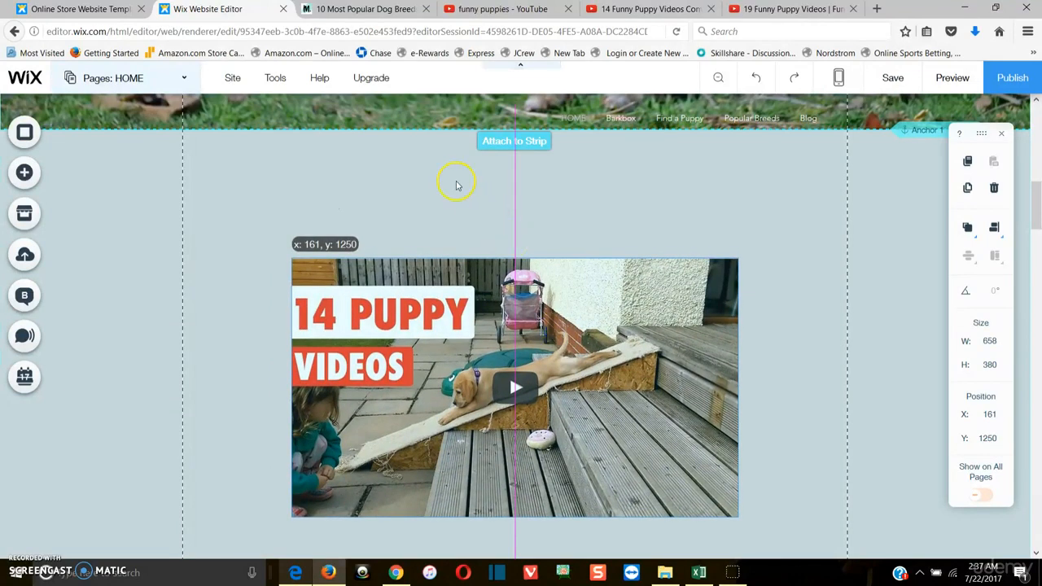
{"action": "left_click", "coordinate": [226, 153]}
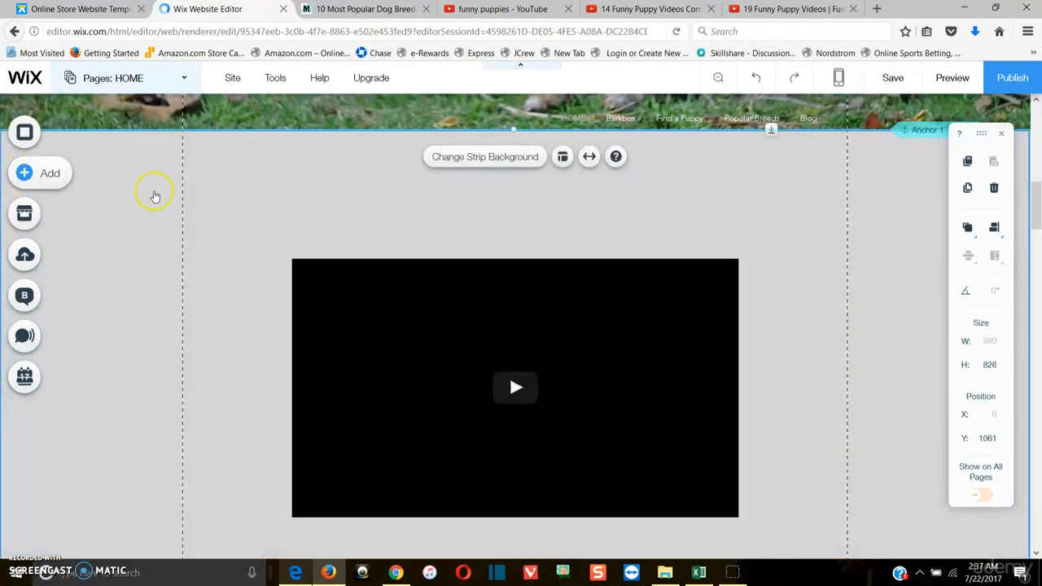
Add a Large Heading text above the video reading "Why We Love Our Furry Friends"
{"action": "left_click", "coordinate": [84, 200]}
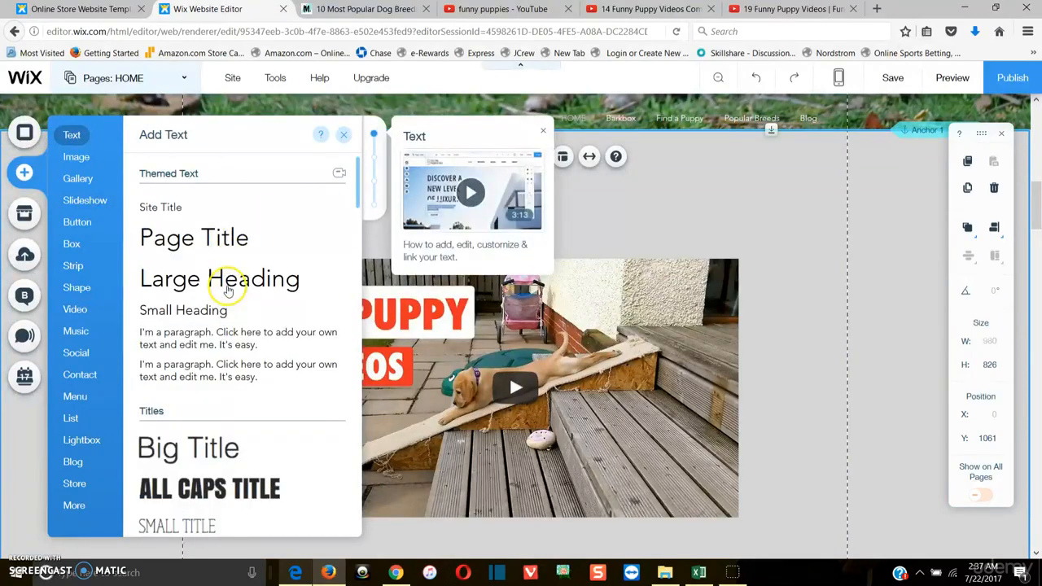
{"action": "left_click_drag", "start_coordinate": [210, 276], "coordinate": [531, 193]}
{"action": "double_click", "coordinate": [532, 194]}
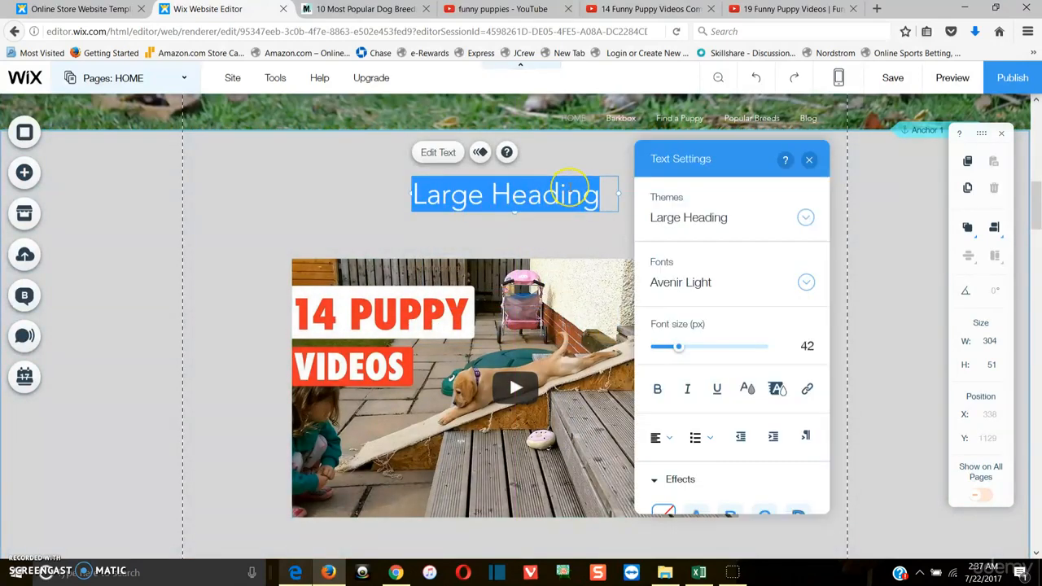
{"action": "type", "text": "Why We L"}
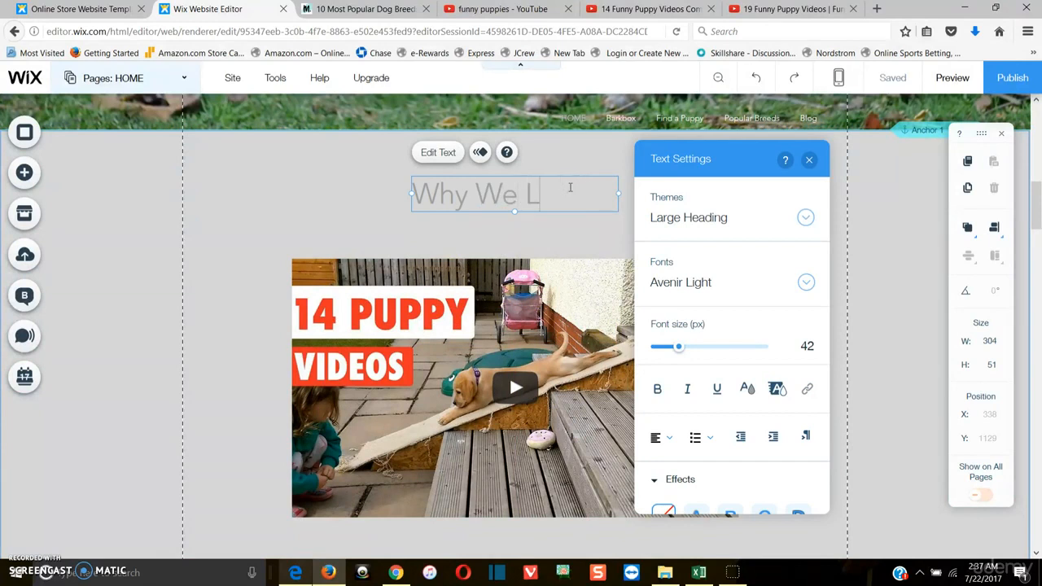
{"action": "type", "text": "ove OUr F"}
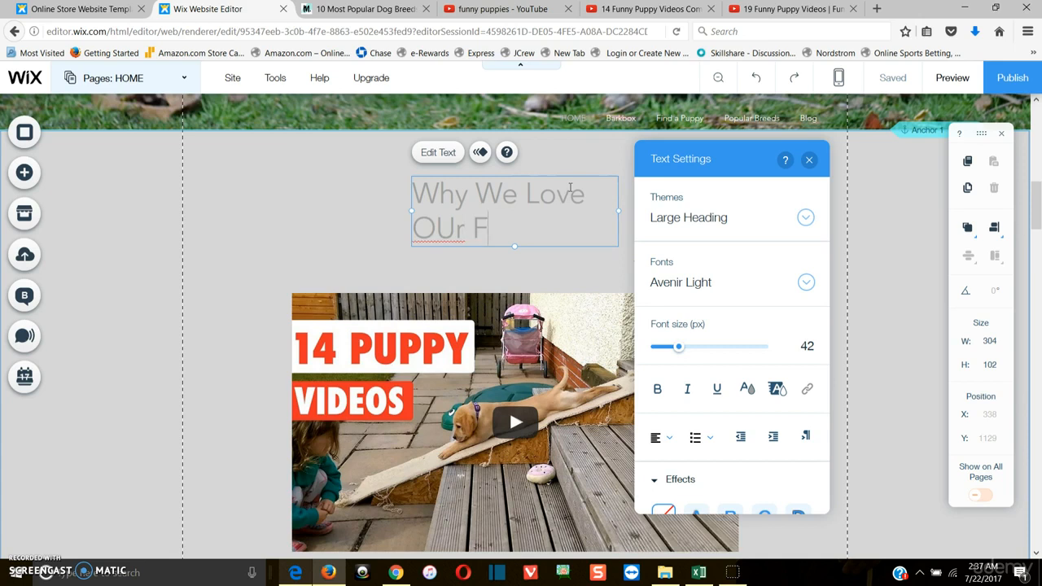
{"action": "key", "text": "BackSpace"}
{"action": "key", "text": "BackSpace"}
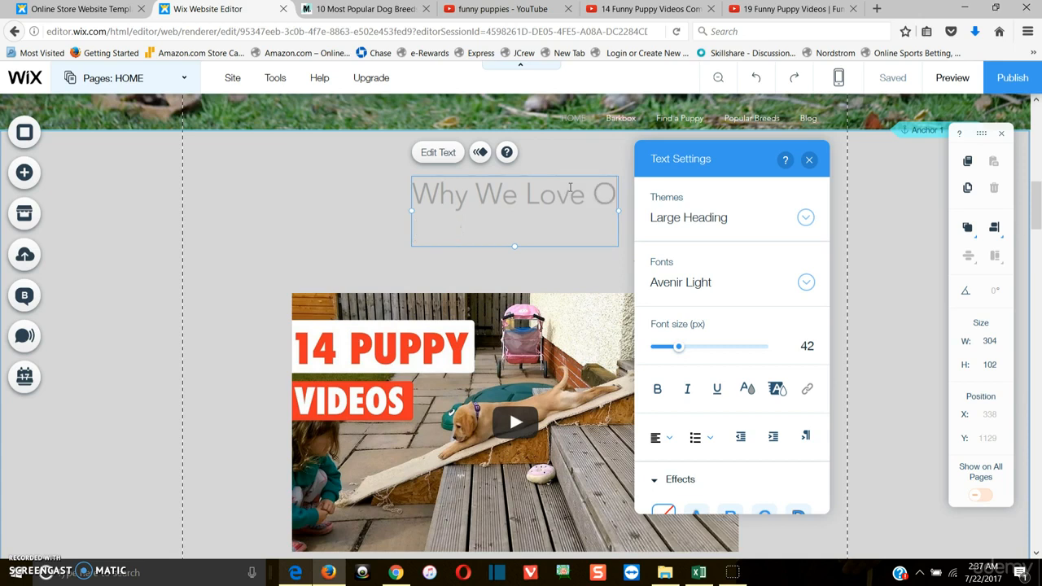
{"action": "type", "text": "Our F"}
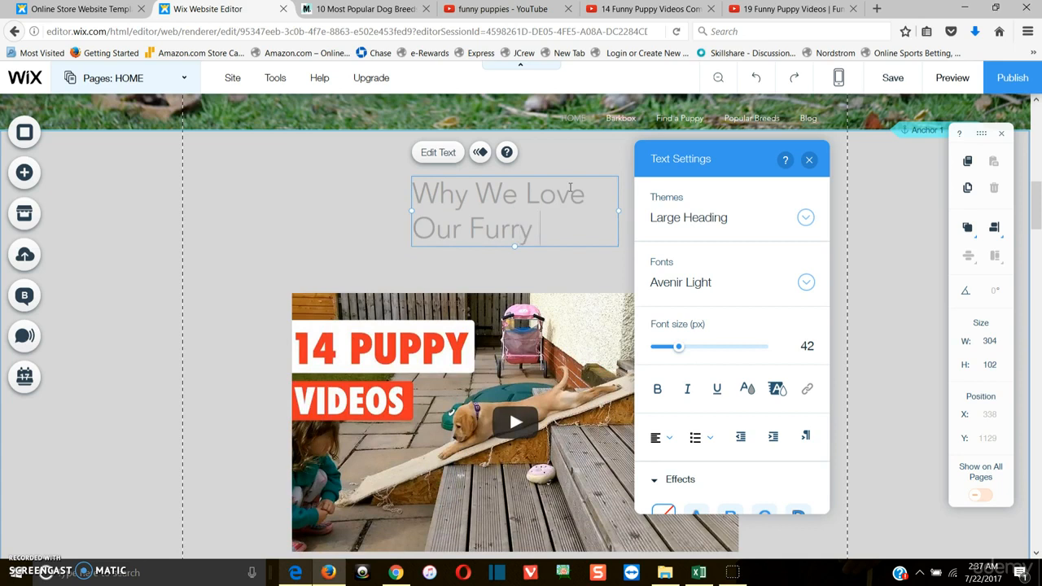
{"action": "type", "text": "urry Friends"}
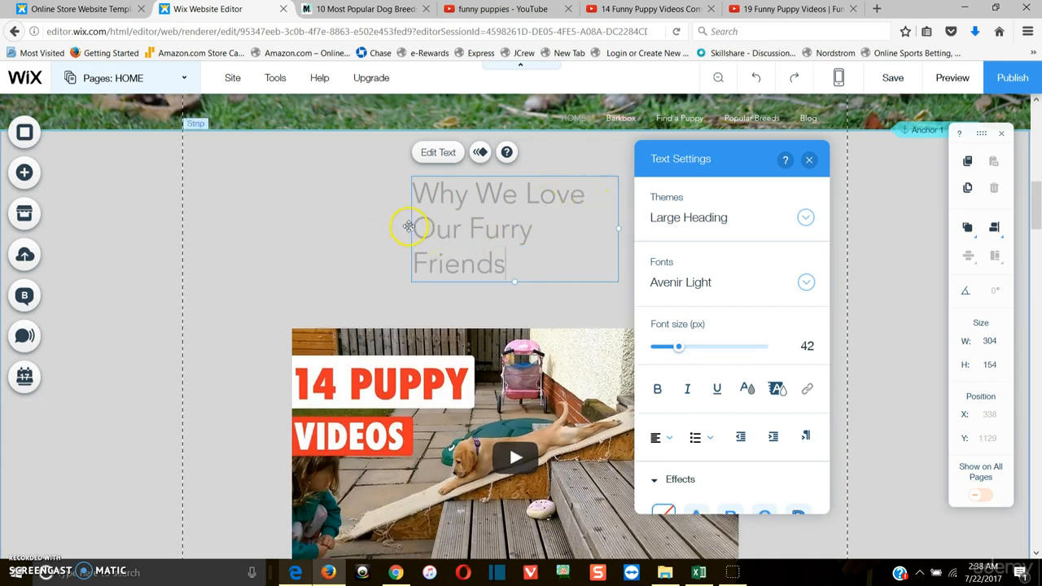
Center-align the heading text and widen its box to about 608 px so it fits one line
{"action": "left_click_drag", "start_coordinate": [411, 230], "coordinate": [281, 230]}
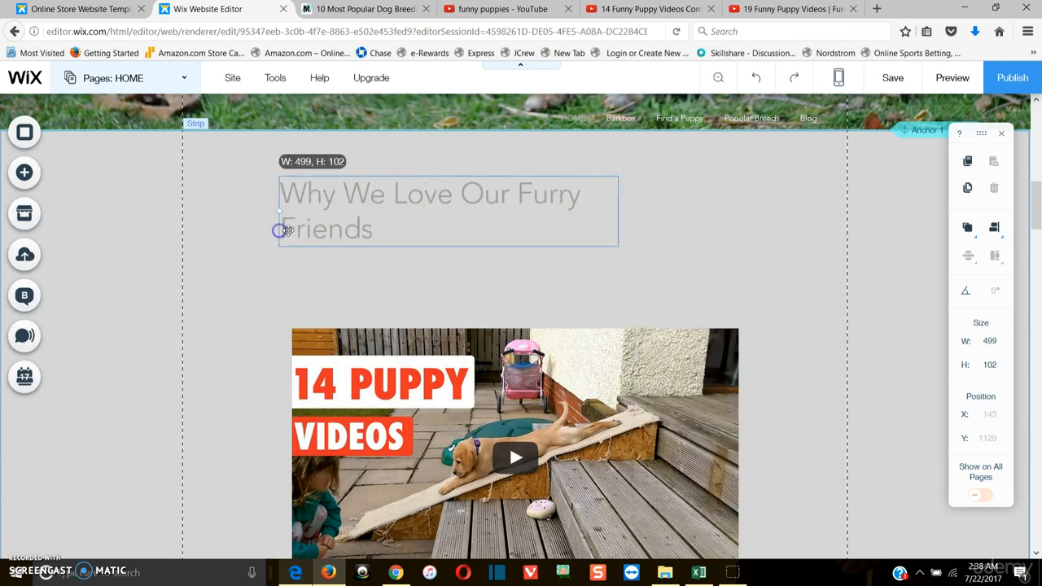
{"action": "double_click", "coordinate": [403, 224]}
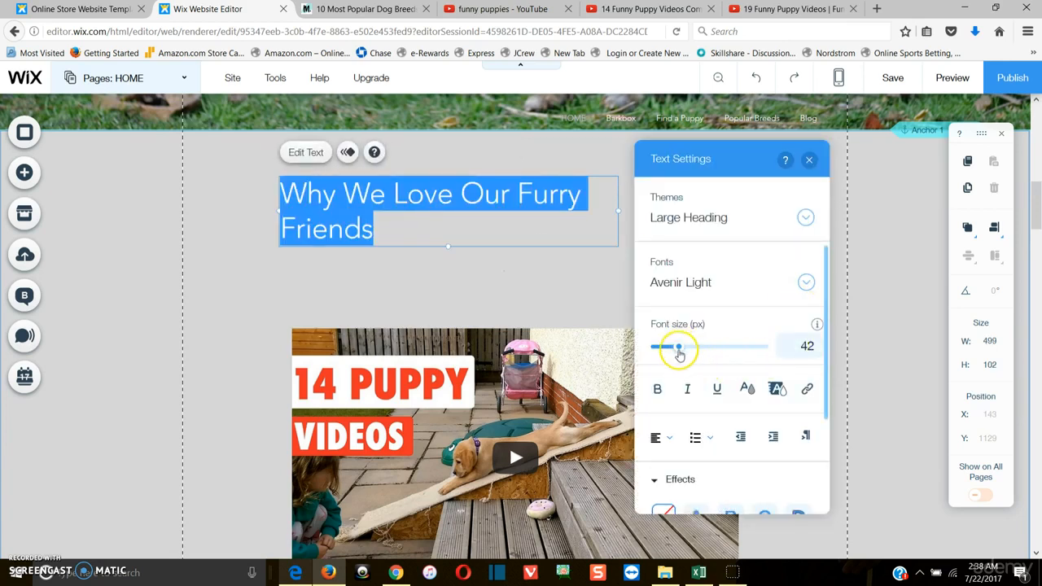
{"action": "left_click", "coordinate": [661, 437]}
{"action": "left_click", "coordinate": [663, 461]}
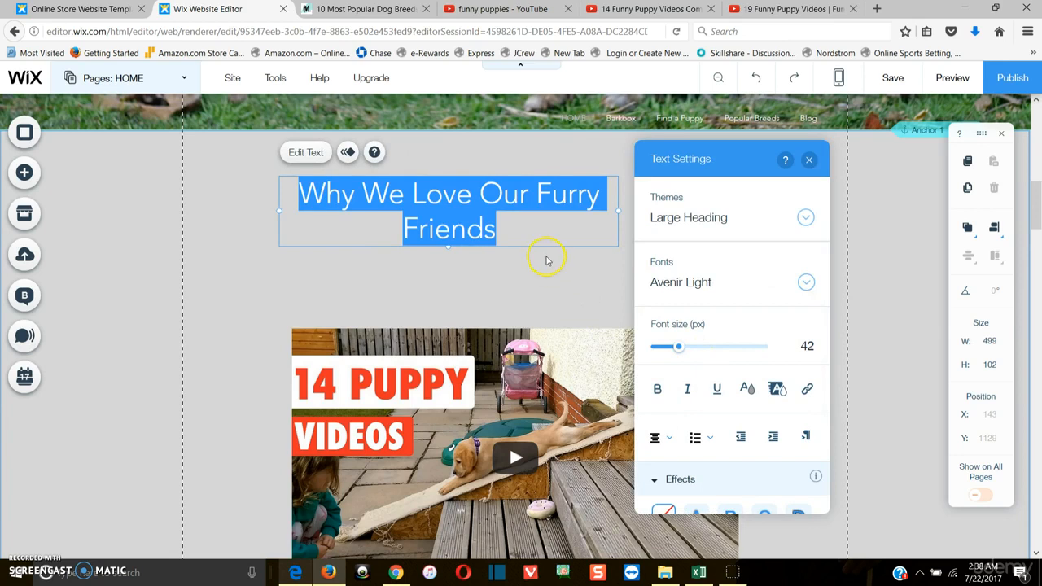
{"action": "left_click_drag", "start_coordinate": [279, 212], "coordinate": [206, 207]}
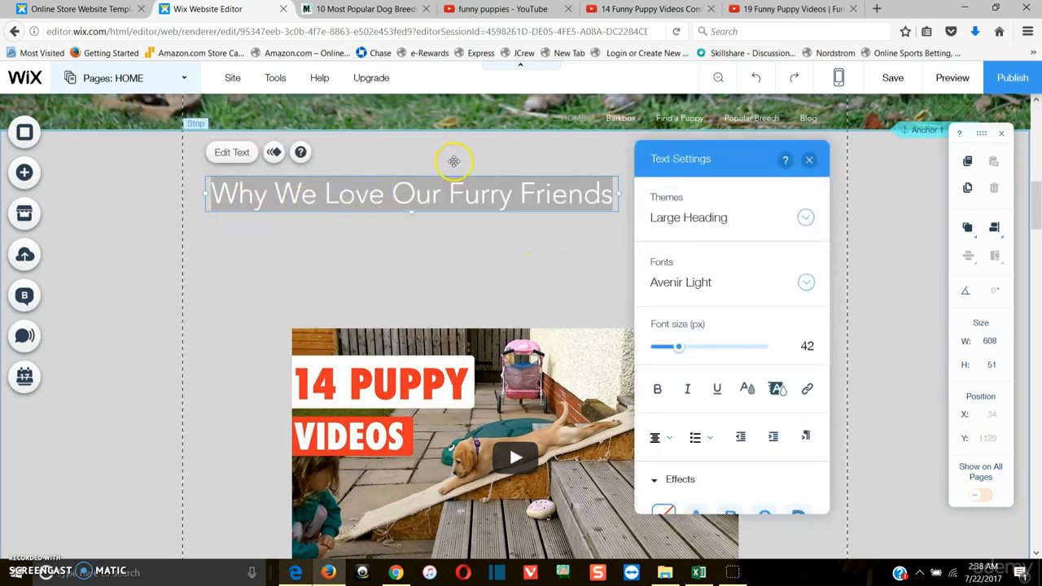
Position the heading centered directly above the video player
{"action": "left_click", "coordinate": [409, 203]}
{"action": "left_click_drag", "start_coordinate": [419, 197], "coordinate": [526, 204]}
{"action": "left_click_drag", "start_coordinate": [534, 395], "coordinate": [533, 337]}
{"action": "left_click_drag", "start_coordinate": [553, 255], "coordinate": [553, 254]}
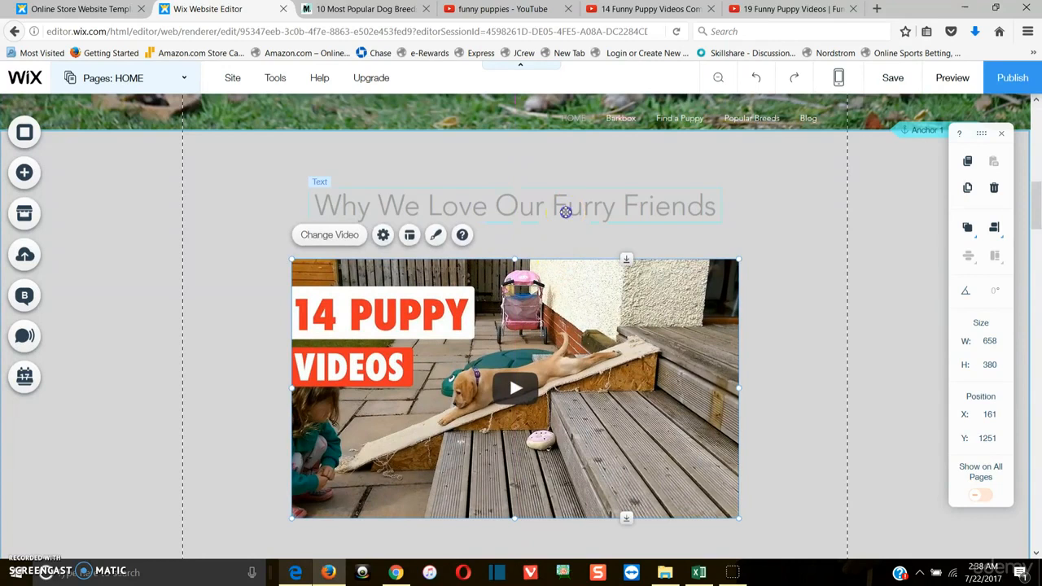
Make the heading bold and apply the G text effect
{"action": "left_click", "coordinate": [563, 212]}
{"action": "double_click", "coordinate": [563, 211]}
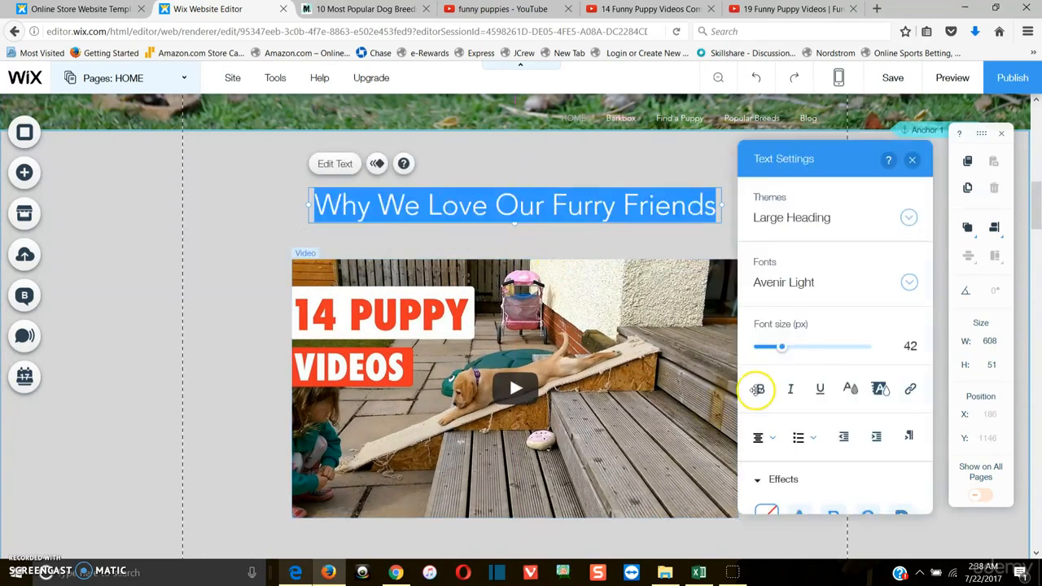
{"action": "left_click", "coordinate": [852, 391]}
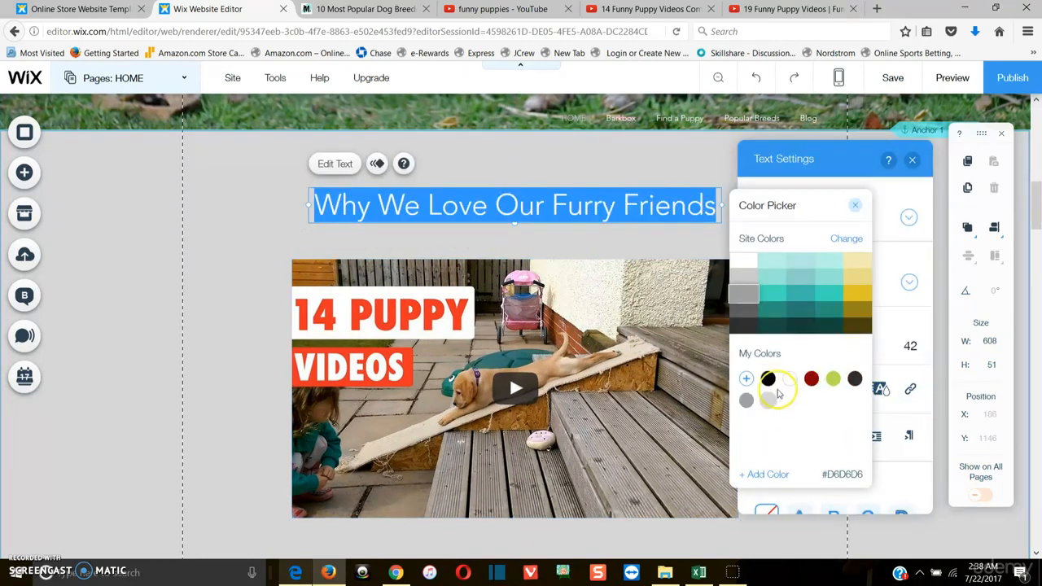
{"action": "left_click", "coordinate": [856, 205]}
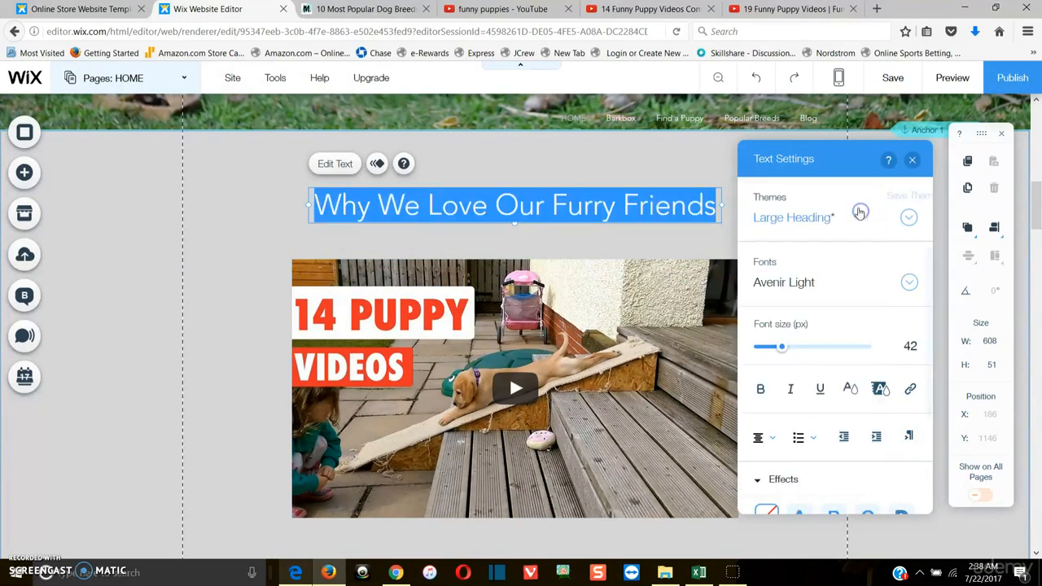
{"action": "left_click", "coordinate": [759, 389]}
{"action": "scroll", "coordinate": [811, 476], "scroll_direction": "down", "scroll_amount": 3}
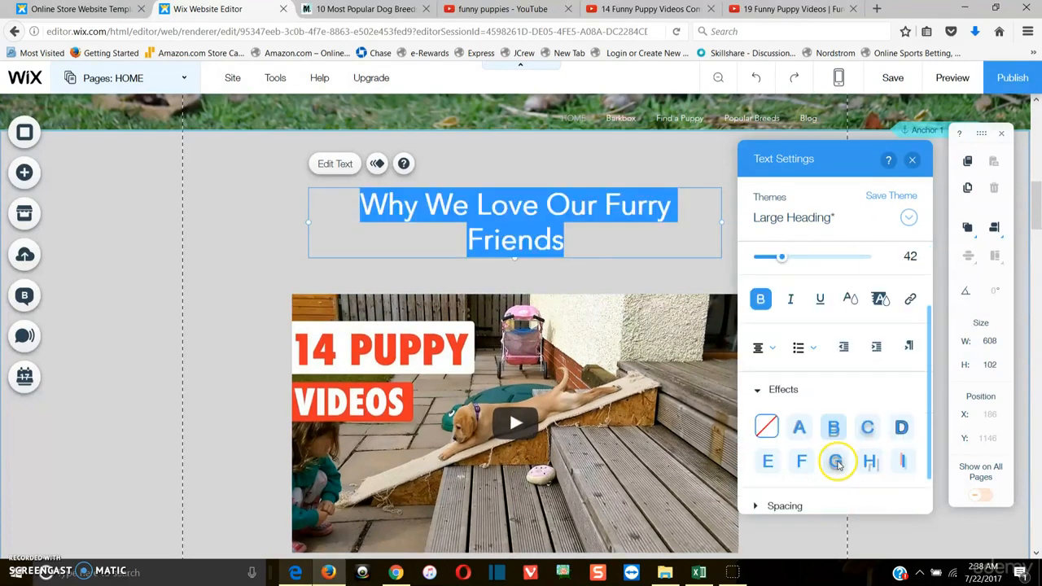
{"action": "left_click", "coordinate": [834, 415]}
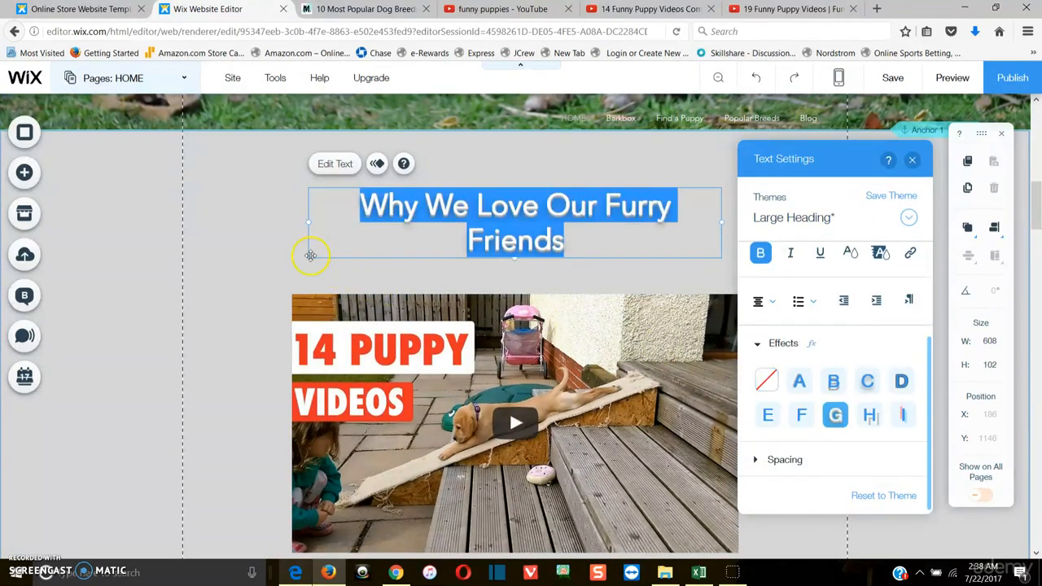
{"action": "left_click", "coordinate": [256, 238]}
Duplicate the video player and drag the copy straight down below the original
{"action": "scroll", "coordinate": [761, 358], "scroll_direction": "down", "scroll_amount": 1}
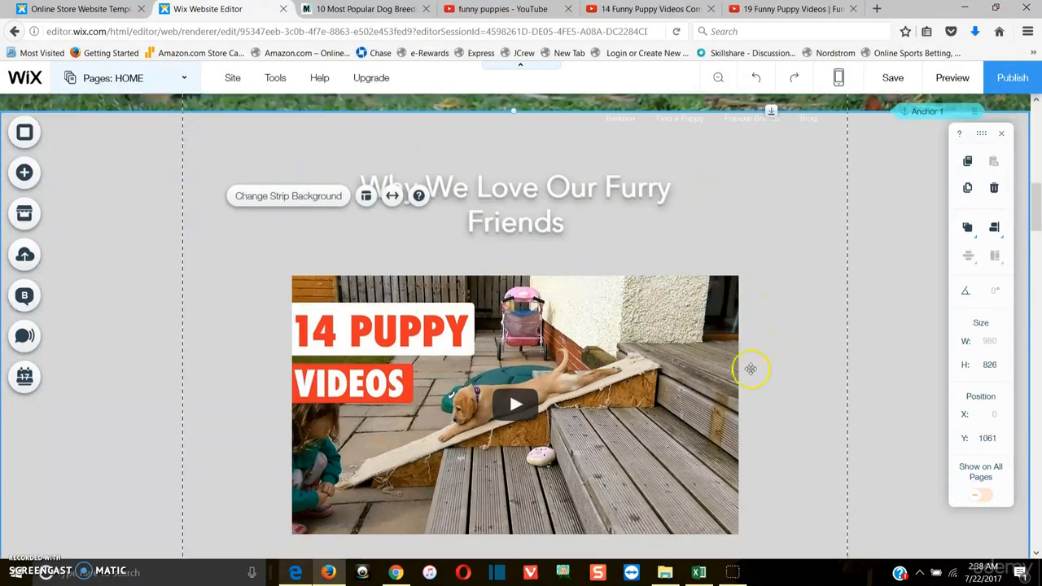
{"action": "right_click", "coordinate": [561, 364]}
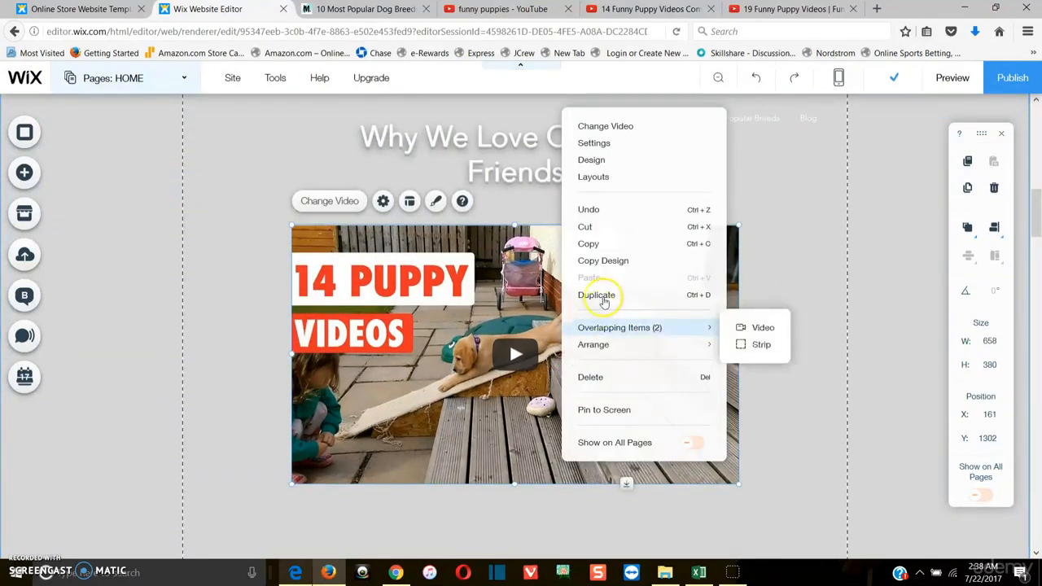
{"action": "left_click", "coordinate": [597, 295]}
{"action": "left_click_drag", "start_coordinate": [545, 331], "coordinate": [543, 484]}
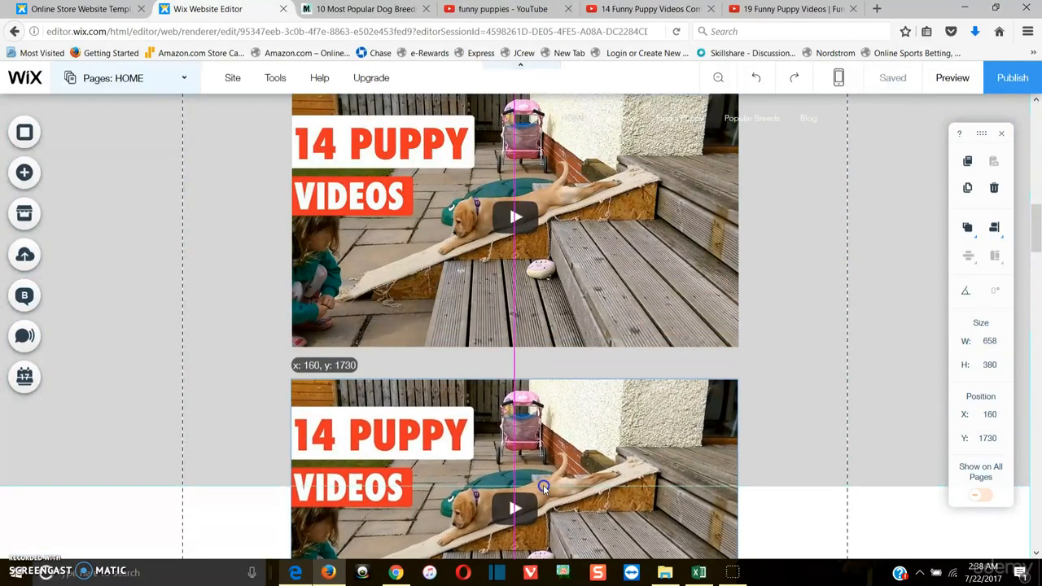
Extend the strip downward and move the duplicate video to about y 1773 beneath the first one
{"action": "left_click", "coordinate": [782, 385]}
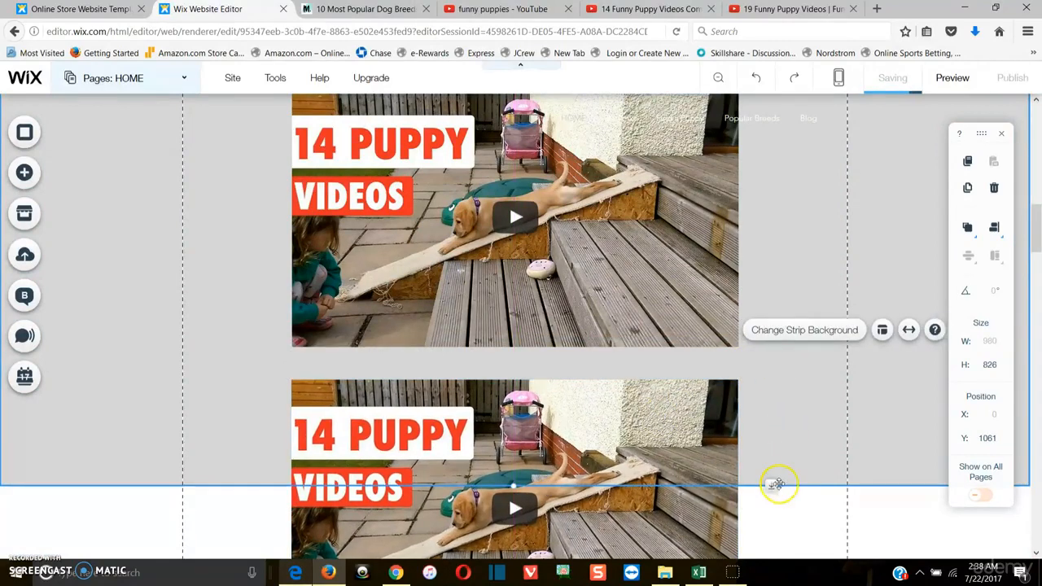
{"action": "left_click_drag", "start_coordinate": [772, 488], "coordinate": [692, 504]}
{"action": "left_click_drag", "start_coordinate": [644, 446], "coordinate": [643, 259]}
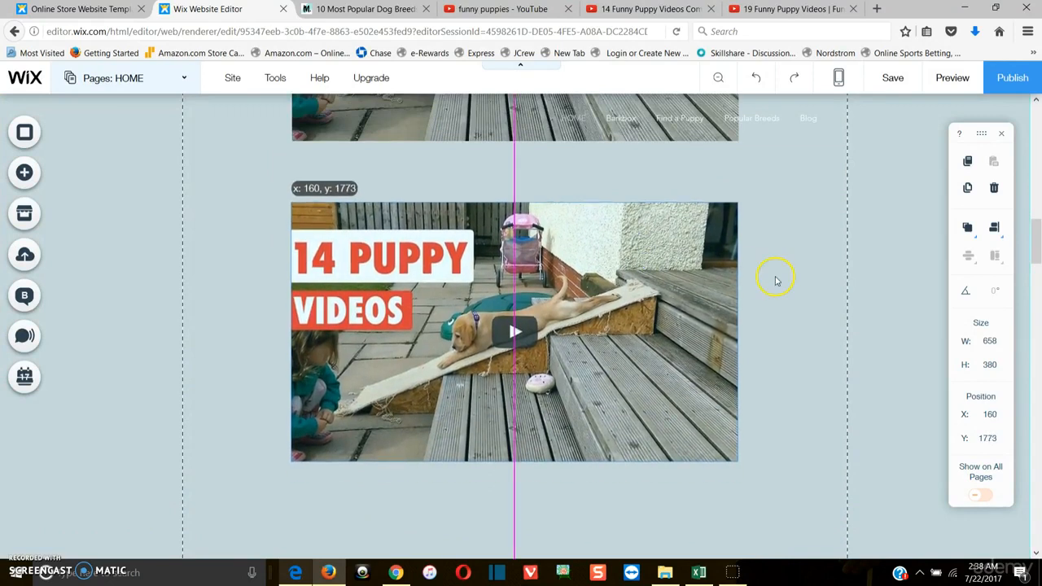
{"action": "left_click_drag", "start_coordinate": [775, 281], "coordinate": [775, 276]}
{"action": "left_click", "coordinate": [855, 415]}
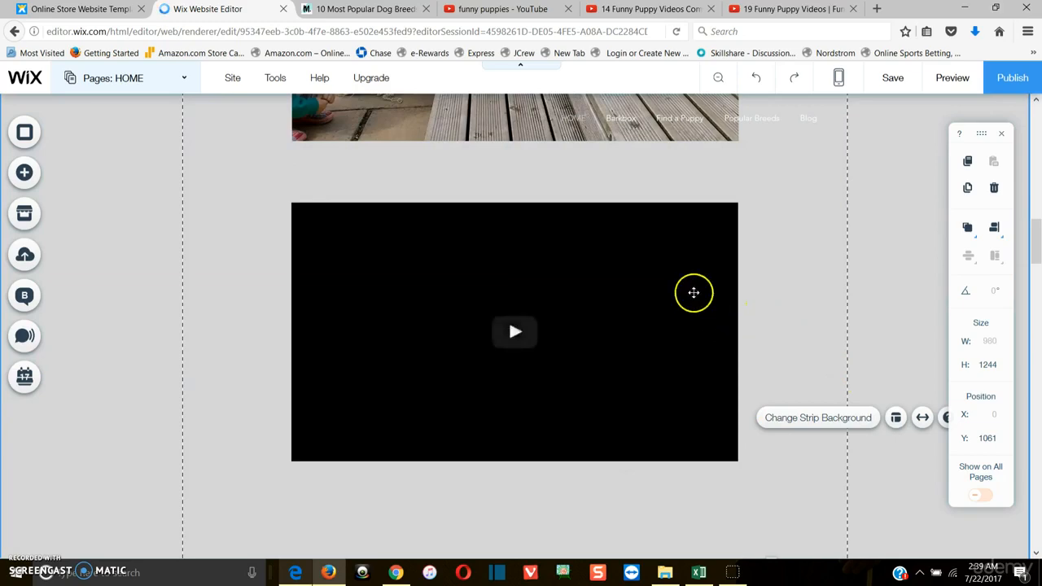
Trim the strip's bottom edge so it is about 1119 px tall
{"action": "scroll", "coordinate": [827, 483], "scroll_direction": "down", "scroll_amount": 1}
{"action": "left_click_drag", "start_coordinate": [773, 497], "coordinate": [771, 410]}
{"action": "scroll", "coordinate": [566, 263], "scroll_direction": "up", "scroll_amount": 3}
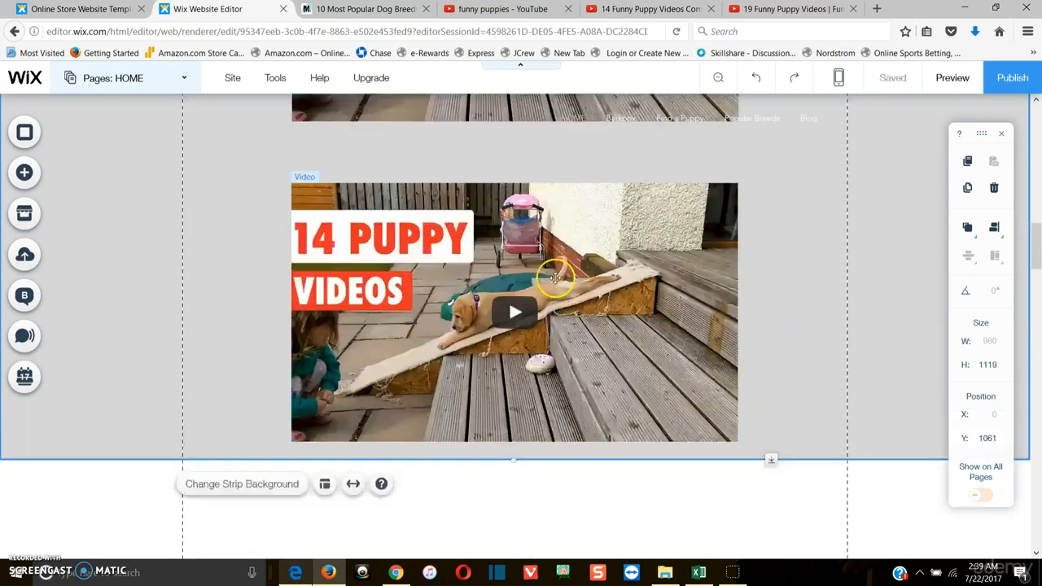
Nudge the duplicate video up to about y 1757
{"action": "left_click_drag", "start_coordinate": [533, 308], "coordinate": [535, 298]}
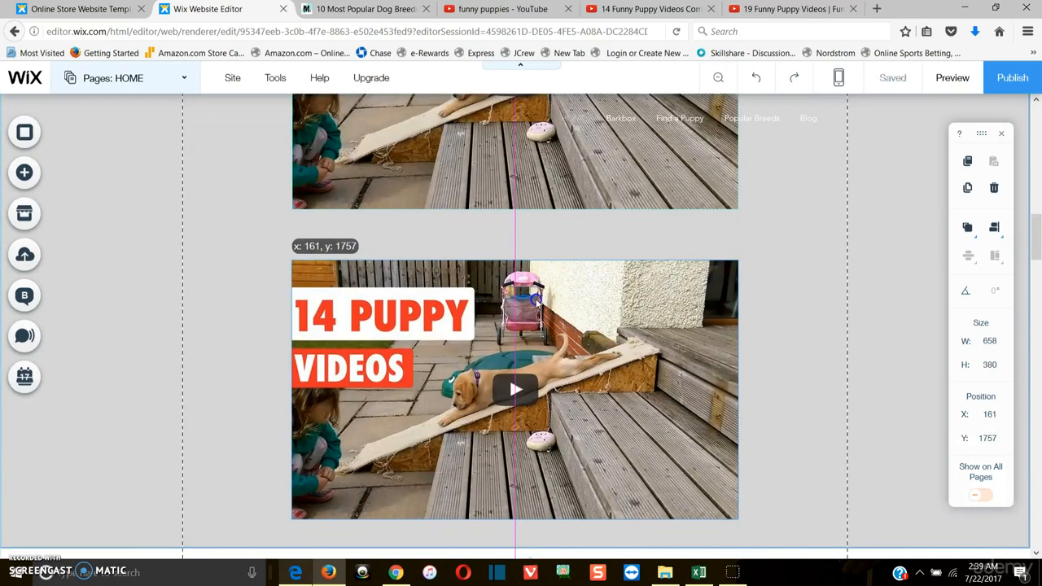
{"action": "left_click", "coordinate": [767, 307]}
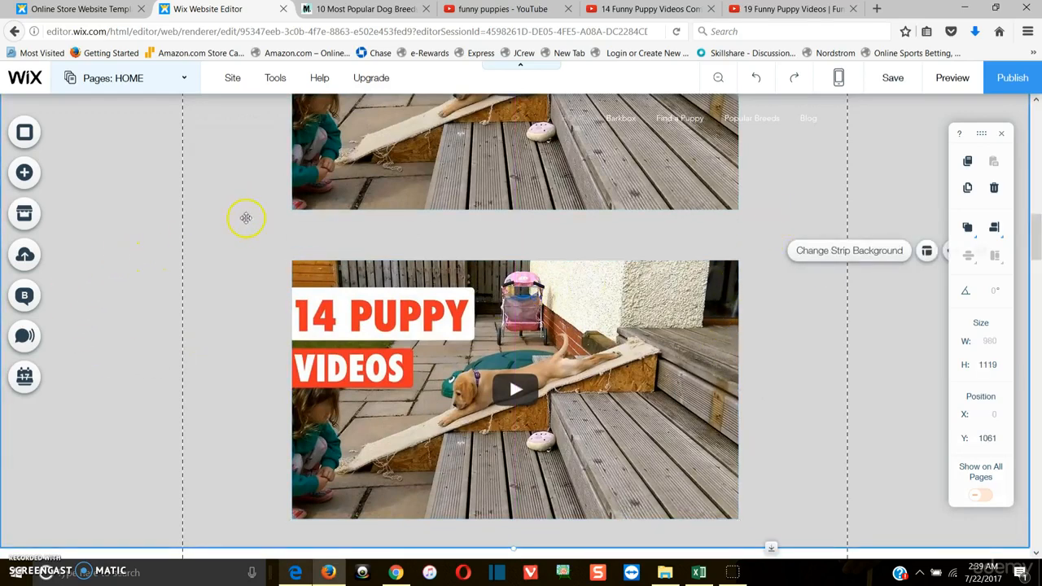
{"action": "scroll", "coordinate": [234, 203], "scroll_direction": "up", "scroll_amount": 6}
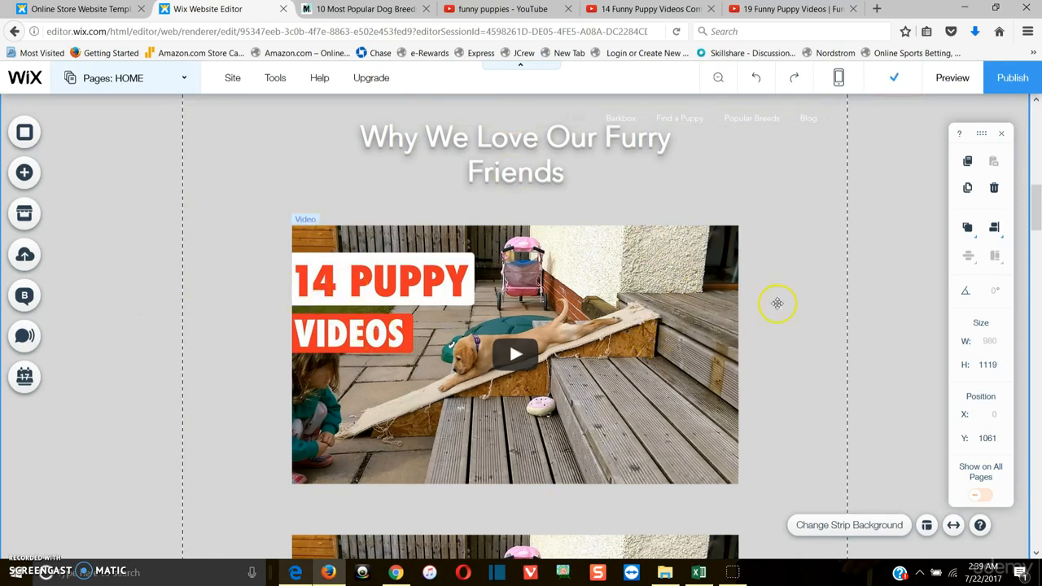
Preview the site, scrolling through the home page videos and the Popular Breeds page, then return to the editor
{"action": "left_click", "coordinate": [950, 79]}
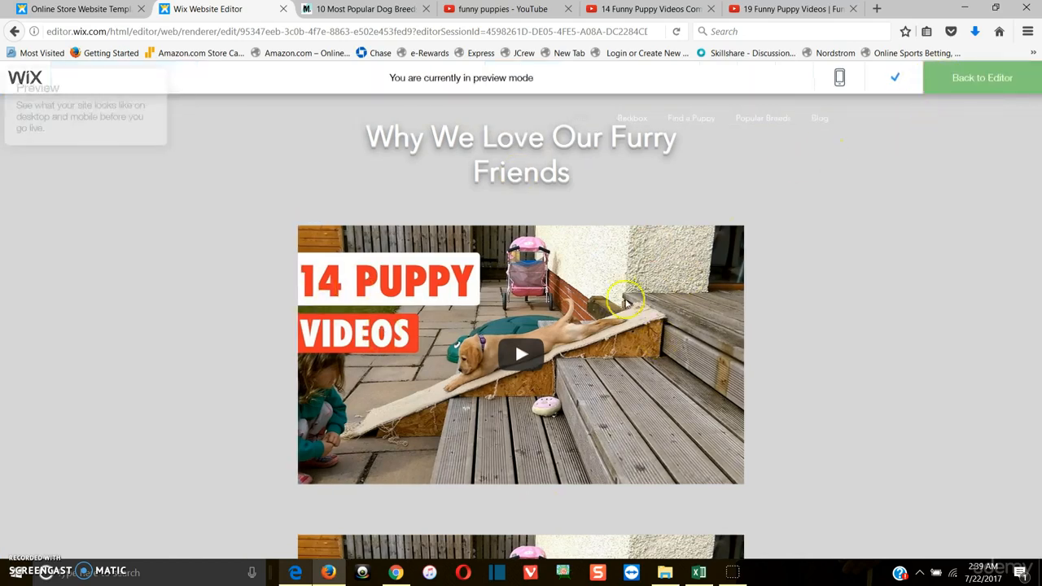
{"action": "scroll", "coordinate": [659, 272], "scroll_direction": "up", "scroll_amount": 5}
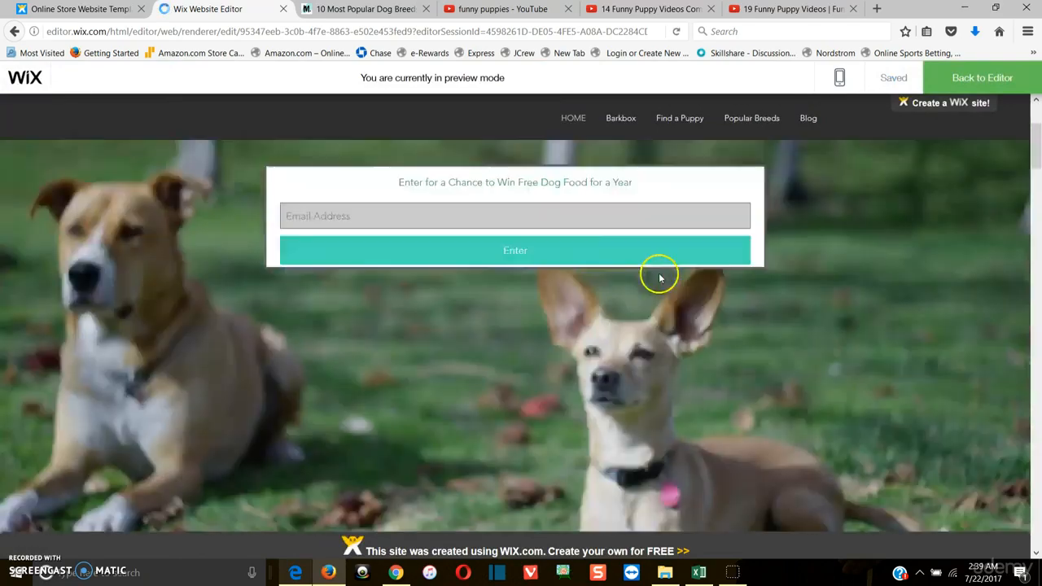
{"action": "scroll", "coordinate": [664, 278], "scroll_direction": "down", "scroll_amount": 1}
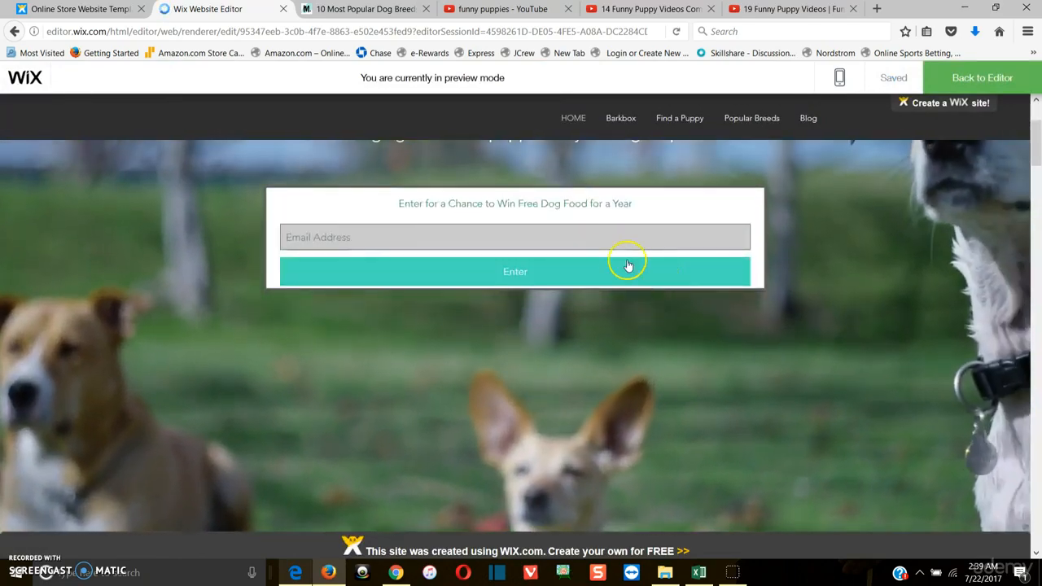
{"action": "scroll", "coordinate": [819, 290], "scroll_direction": "down", "scroll_amount": 10}
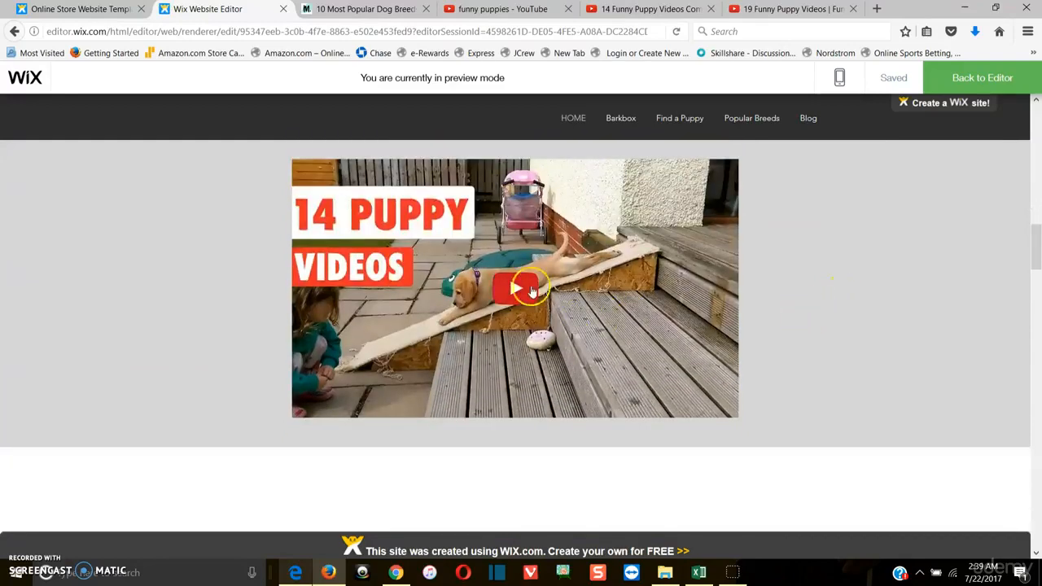
{"action": "scroll", "coordinate": [569, 295], "scroll_direction": "up", "scroll_amount": 2}
{"action": "scroll", "coordinate": [616, 349], "scroll_direction": "down", "scroll_amount": 2}
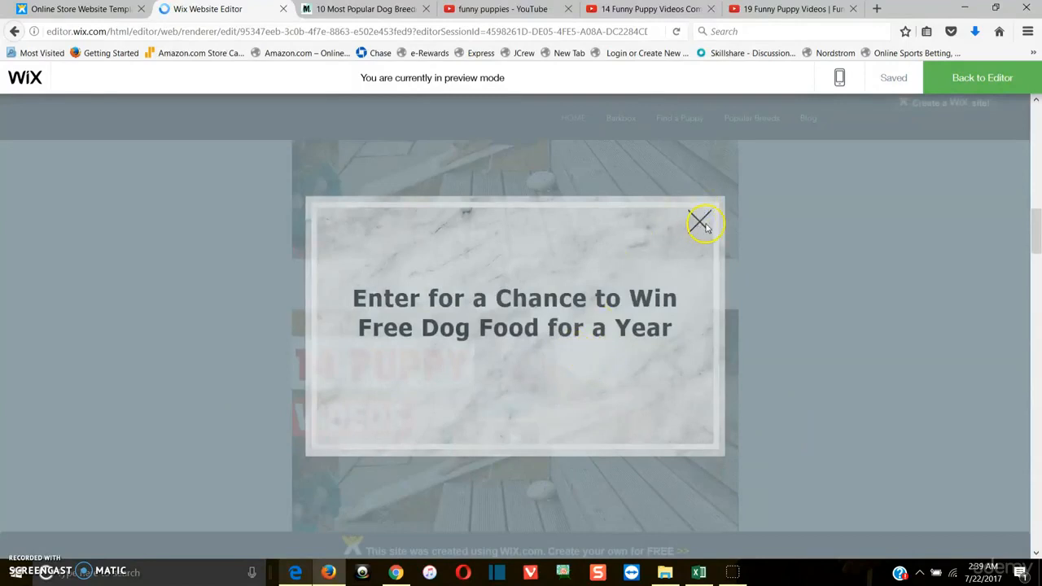
{"action": "left_click", "coordinate": [699, 225]}
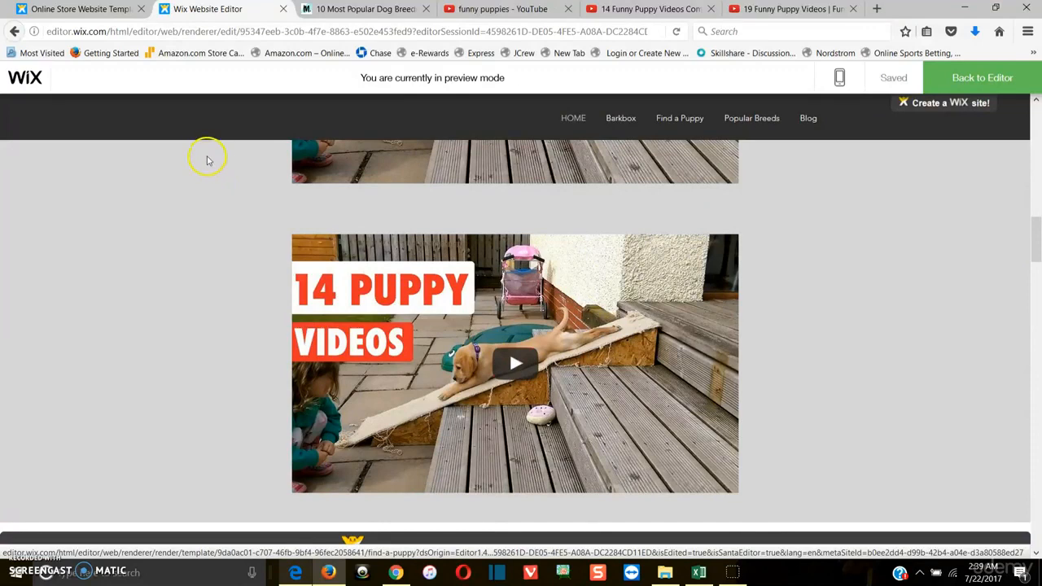
{"action": "left_click", "coordinate": [735, 121]}
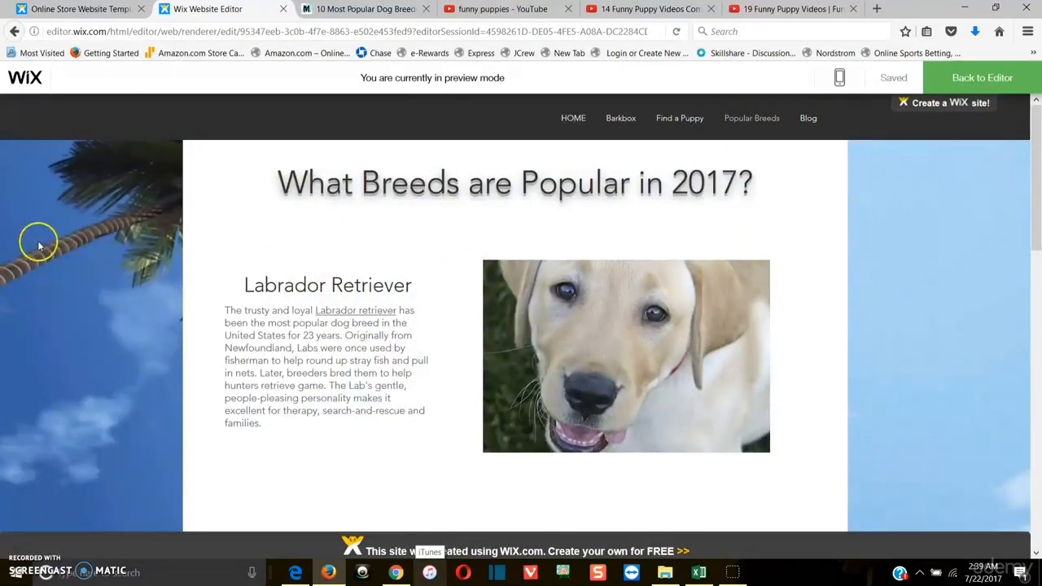
{"action": "scroll", "coordinate": [911, 274], "scroll_direction": "down", "scroll_amount": 5}
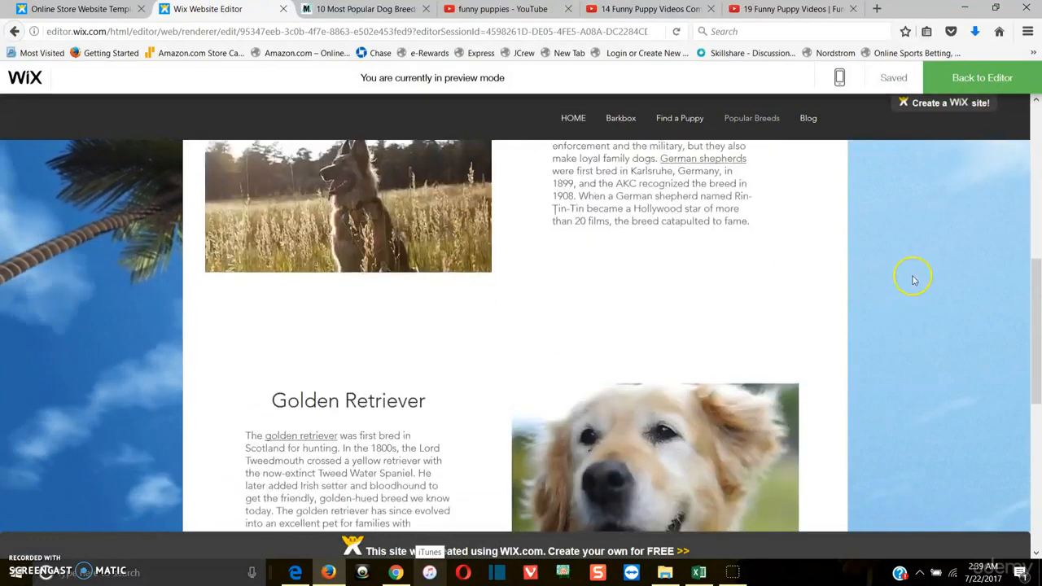
{"action": "scroll", "coordinate": [732, 293], "scroll_direction": "down", "scroll_amount": 3}
{"action": "scroll", "coordinate": [97, 400], "scroll_direction": "down", "scroll_amount": 2}
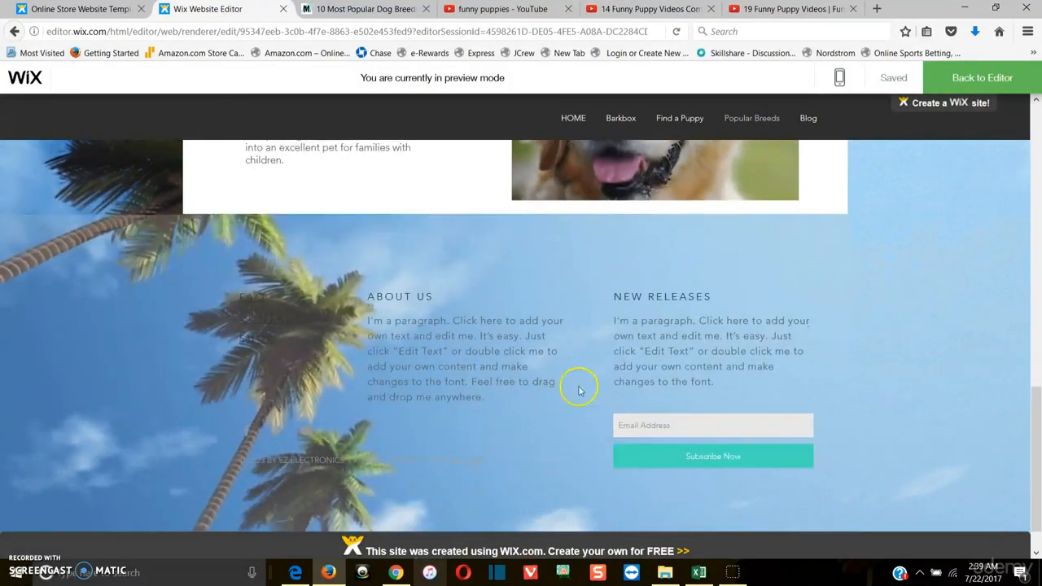
{"action": "scroll", "coordinate": [979, 367], "scroll_direction": "up", "scroll_amount": 5}
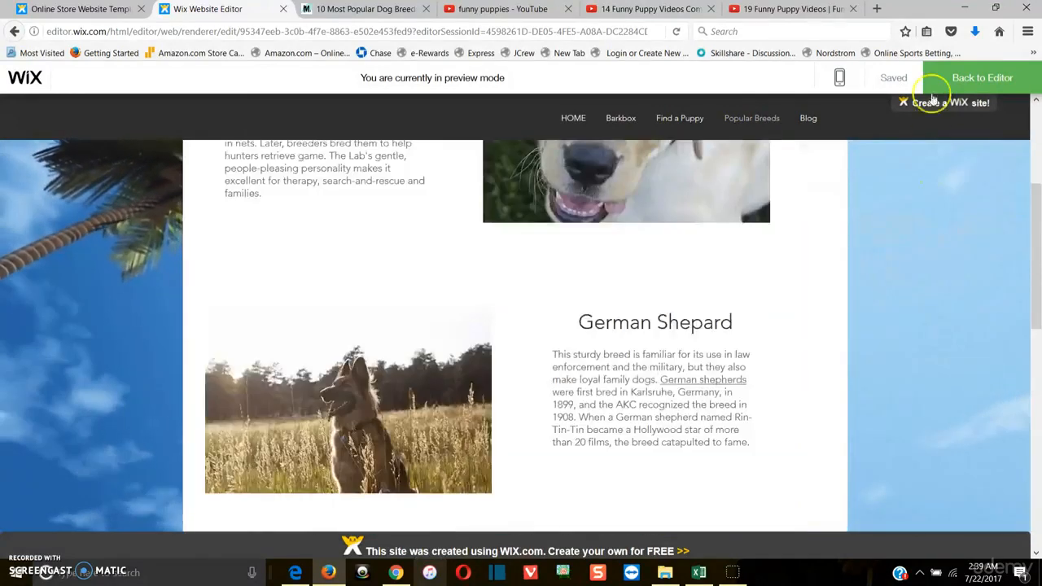
{"action": "left_click", "coordinate": [962, 86]}
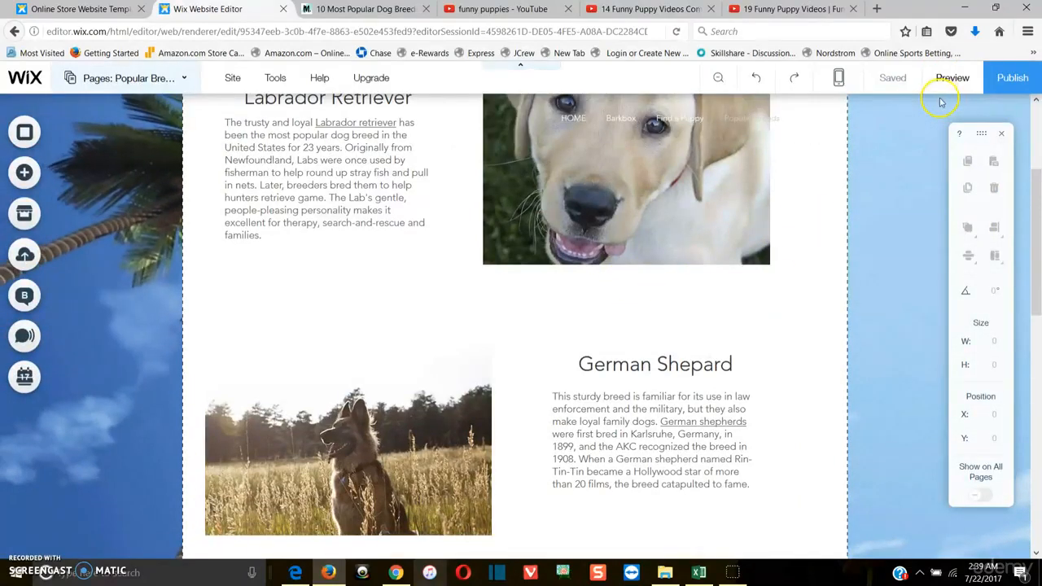
Switch the editor back to the HOME page and select the duplicate video
{"action": "scroll", "coordinate": [738, 257], "scroll_direction": "up", "scroll_amount": 3}
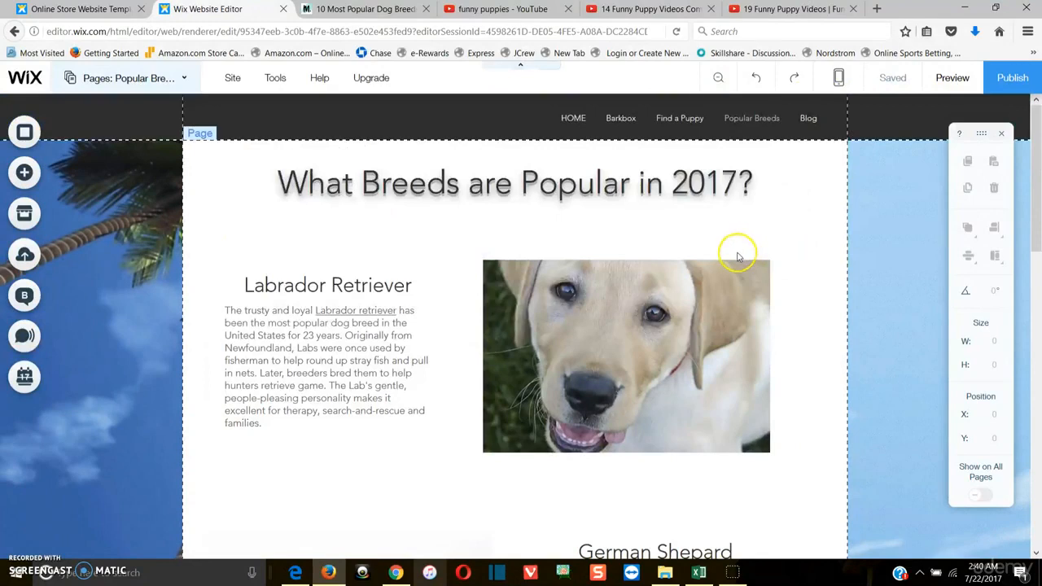
{"action": "left_click", "coordinate": [187, 78]}
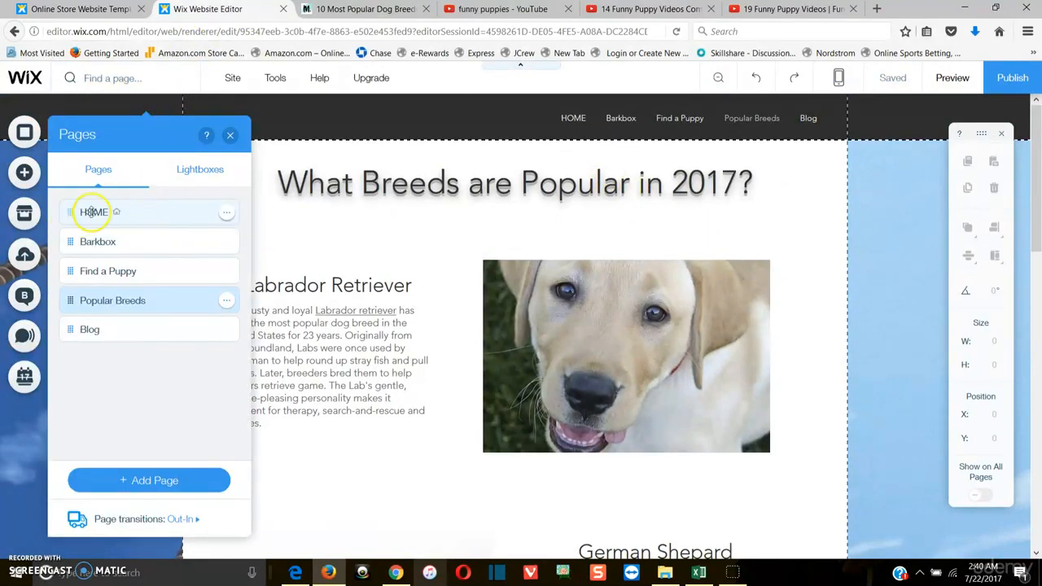
{"action": "left_click", "coordinate": [93, 211]}
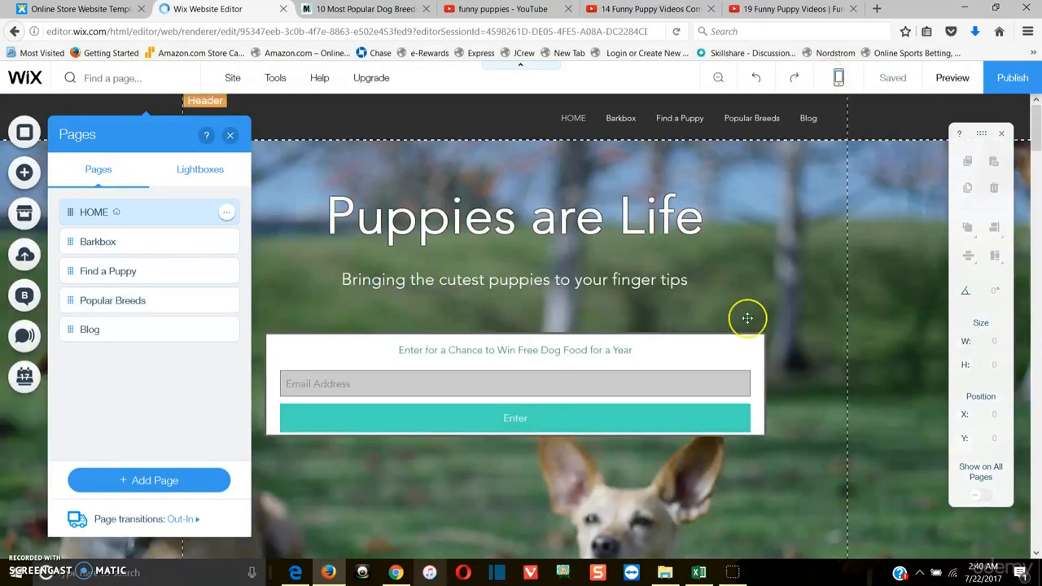
{"action": "scroll", "coordinate": [807, 179], "scroll_direction": "down", "scroll_amount": 1}
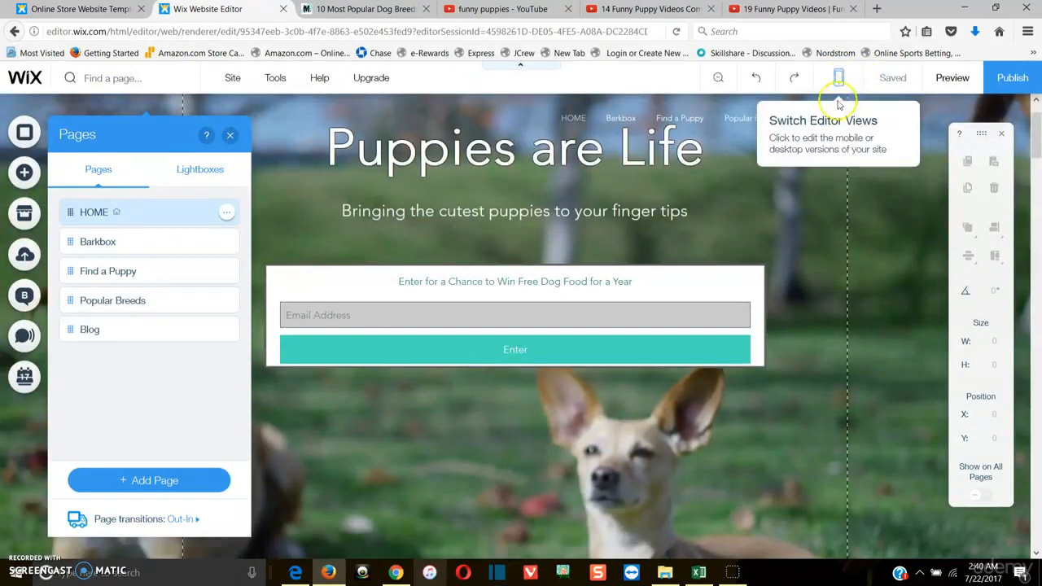
{"action": "left_click", "coordinate": [233, 135]}
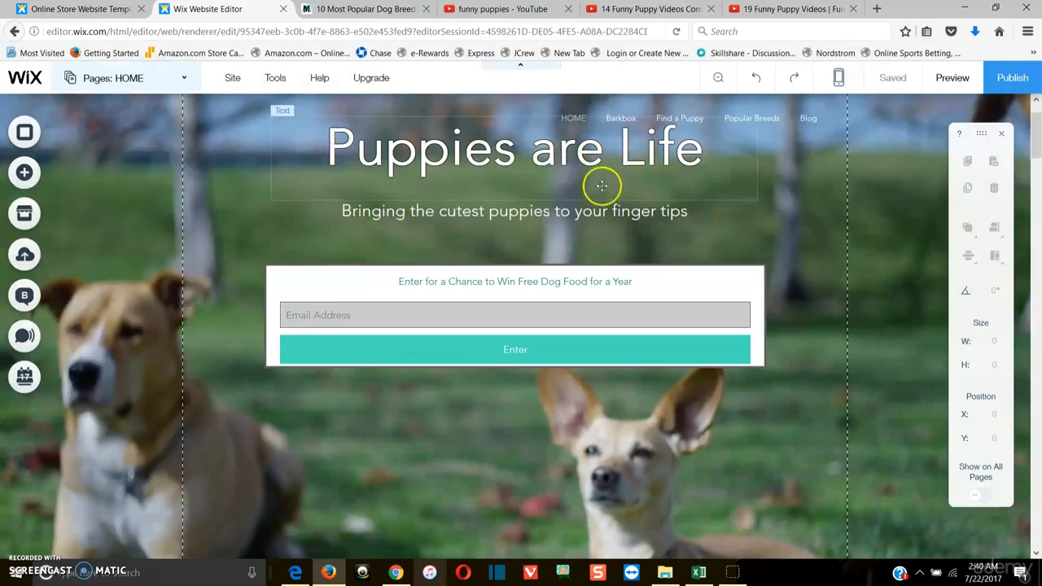
{"action": "scroll", "coordinate": [585, 195], "scroll_direction": "down", "scroll_amount": 4}
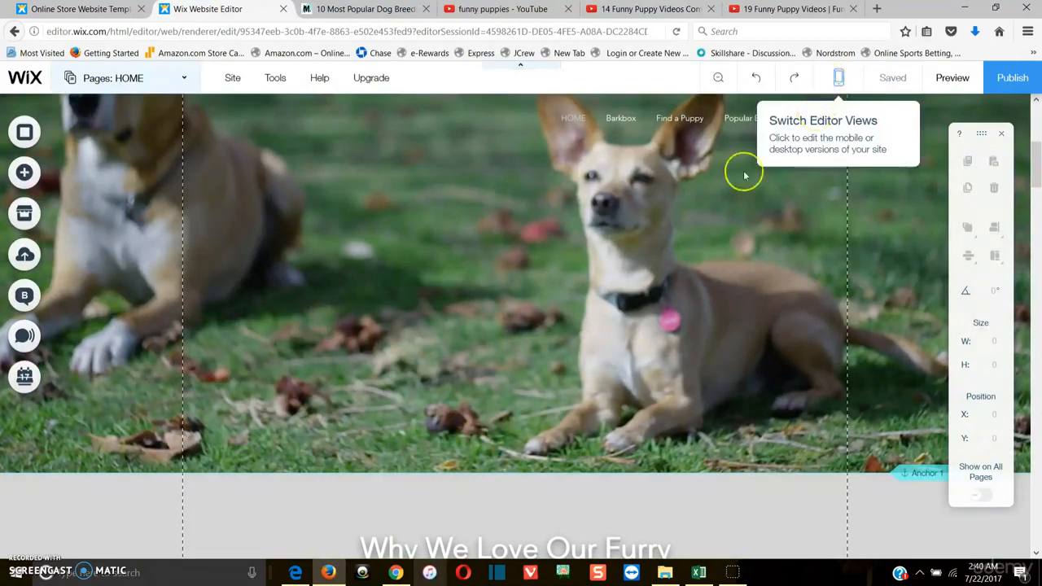
{"action": "scroll", "coordinate": [537, 313], "scroll_direction": "down", "scroll_amount": 6}
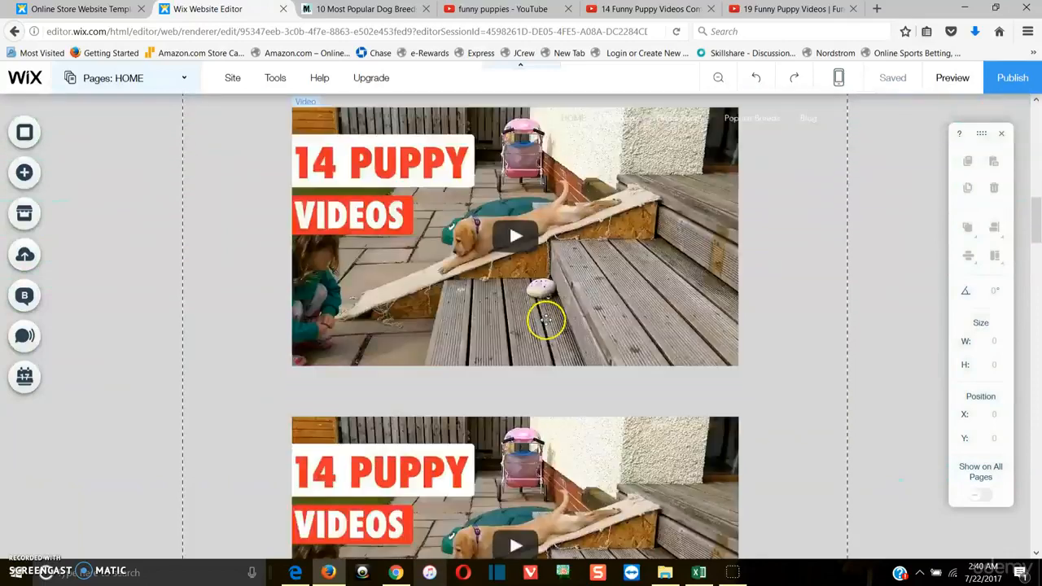
{"action": "scroll", "coordinate": [545, 321], "scroll_direction": "down", "scroll_amount": 3}
{"action": "left_click", "coordinate": [571, 310]}
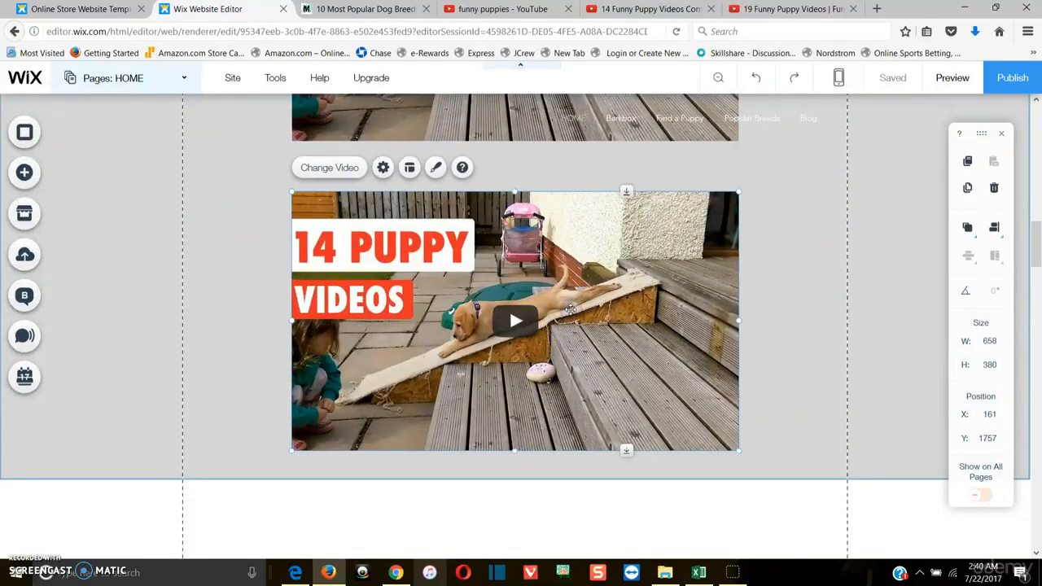
Copy the web address of the '19 Funny Puppy Videos' YouTube video and close the YouTube tabs
{"action": "left_click", "coordinate": [643, 8]}
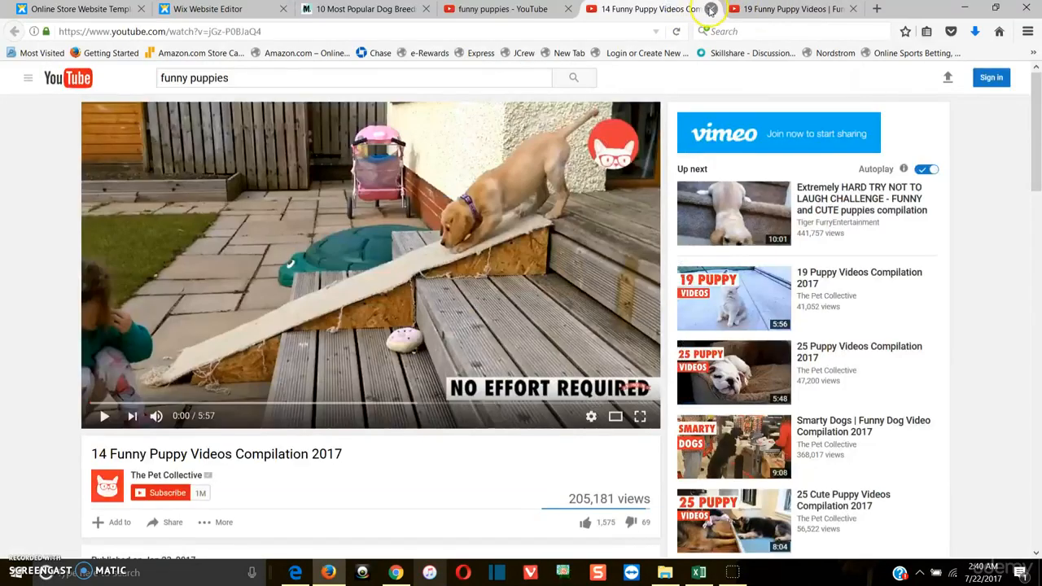
{"action": "left_click", "coordinate": [713, 8]}
{"action": "left_click", "coordinate": [430, 31]}
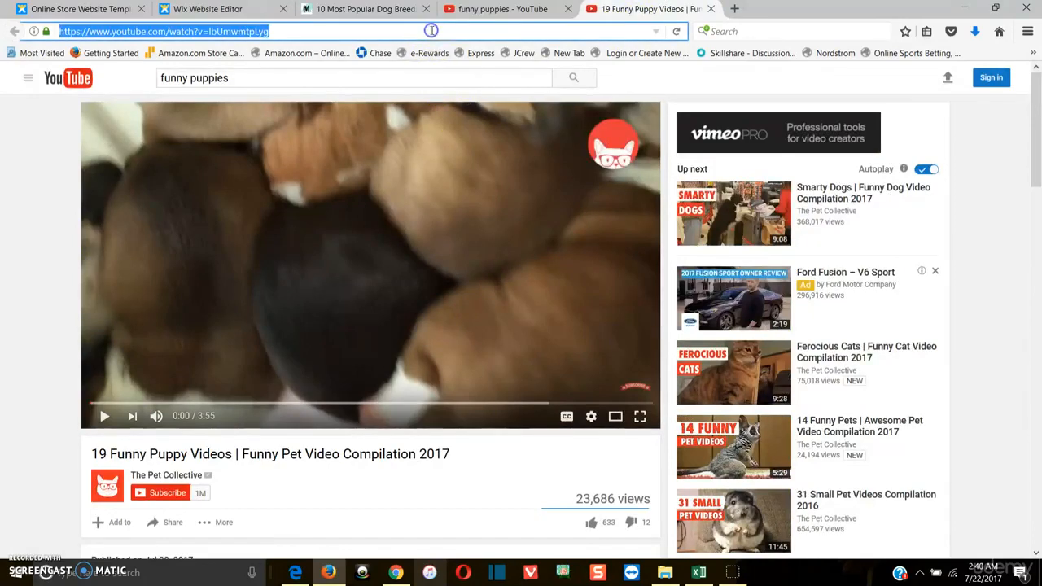
{"action": "right_click", "coordinate": [432, 31]}
{"action": "left_click", "coordinate": [461, 69]}
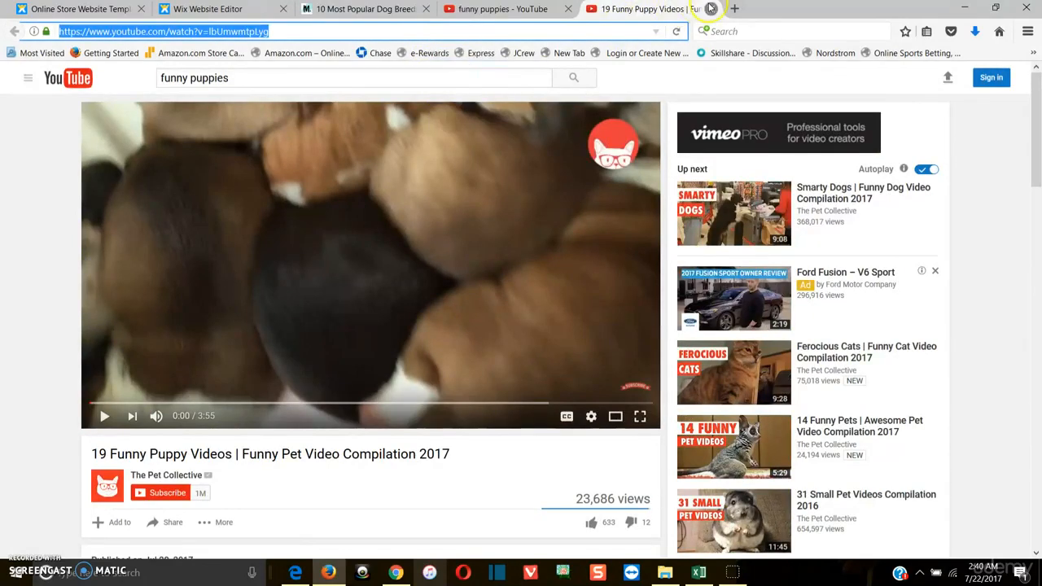
{"action": "left_click", "coordinate": [711, 9]}
{"action": "left_click", "coordinate": [572, 8]}
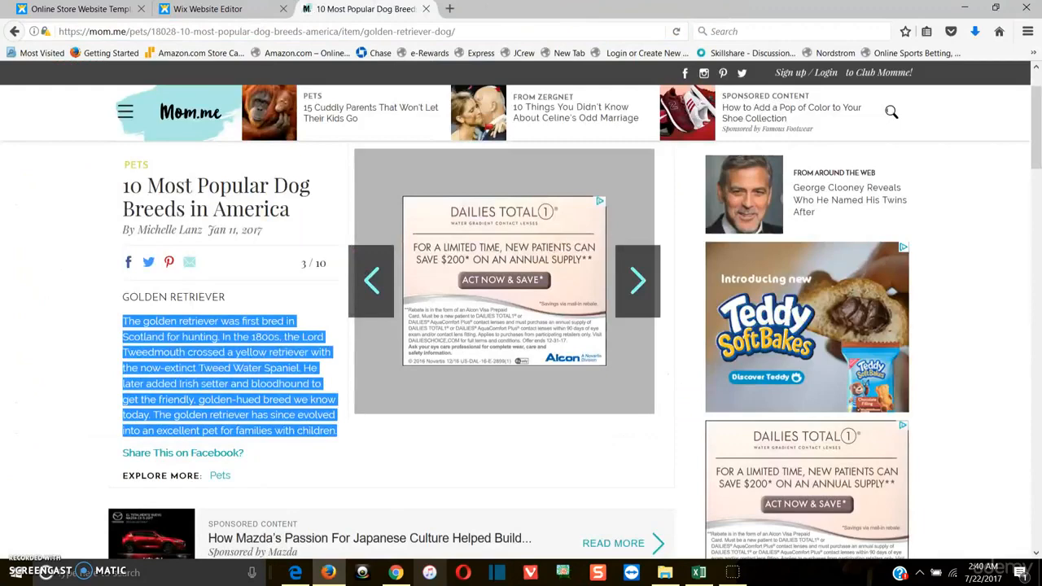
Set the duplicate video's web address to the copied YouTube link in its video settings
{"action": "left_click", "coordinate": [210, 9]}
{"action": "left_click", "coordinate": [320, 168]}
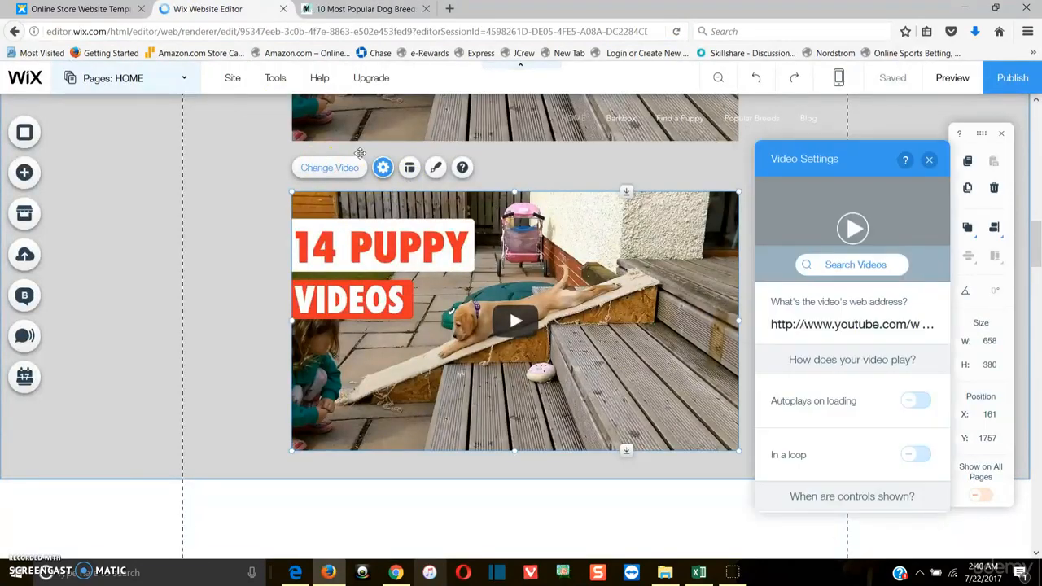
{"action": "left_click", "coordinate": [826, 322]}
{"action": "key", "text": "ctrl+v"}
{"action": "left_click", "coordinate": [851, 363]}
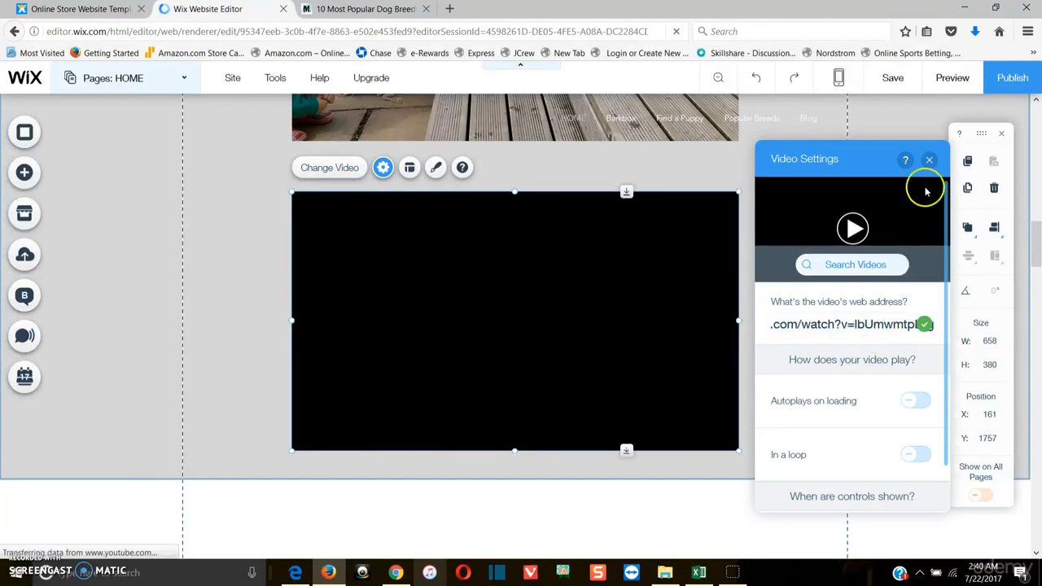
Close the video settings and scroll through the home page in the editor to review the strips and both puppy videos
{"action": "left_click", "coordinate": [928, 160]}
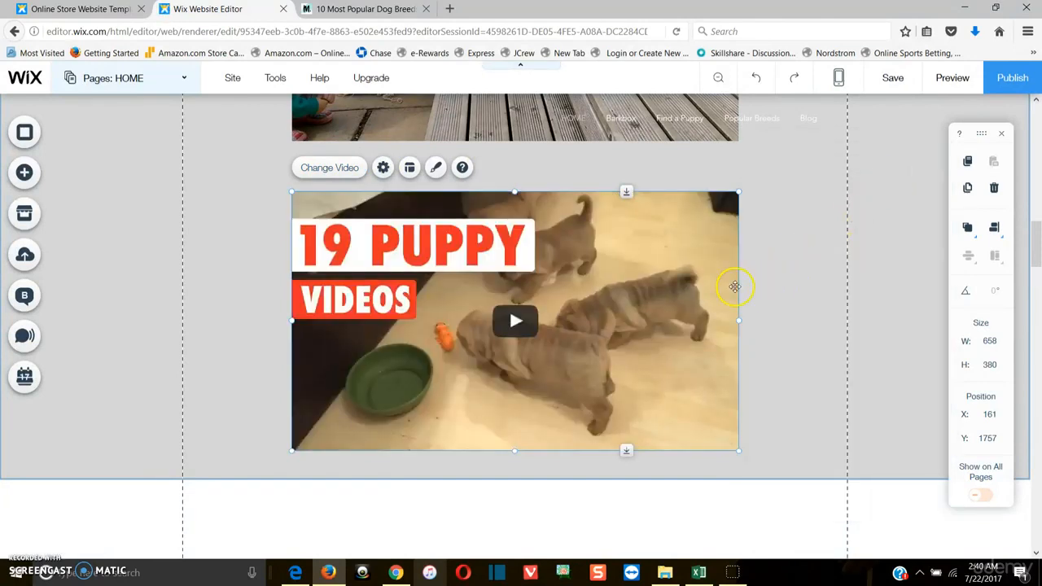
{"action": "left_click", "coordinate": [792, 252]}
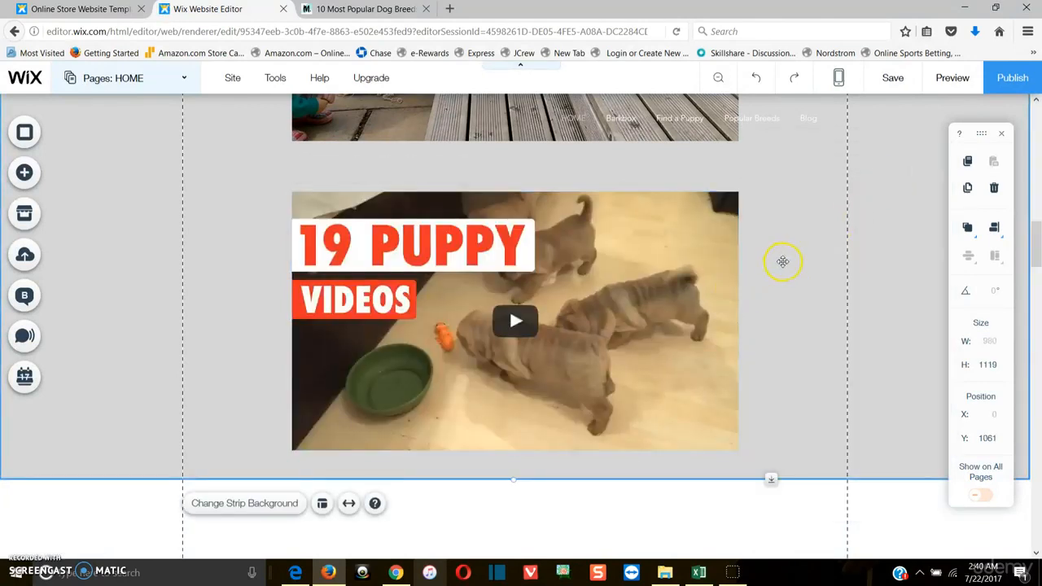
{"action": "scroll", "coordinate": [788, 262], "scroll_direction": "up", "scroll_amount": 2}
{"action": "scroll", "coordinate": [794, 262], "scroll_direction": "up", "scroll_amount": 10}
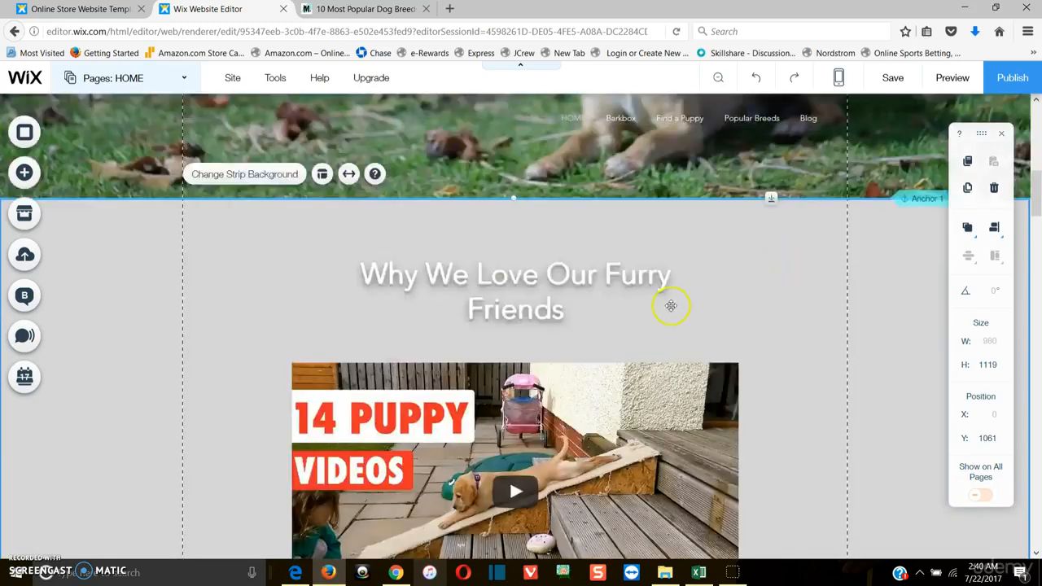
{"action": "scroll", "coordinate": [655, 264], "scroll_direction": "up", "scroll_amount": 4}
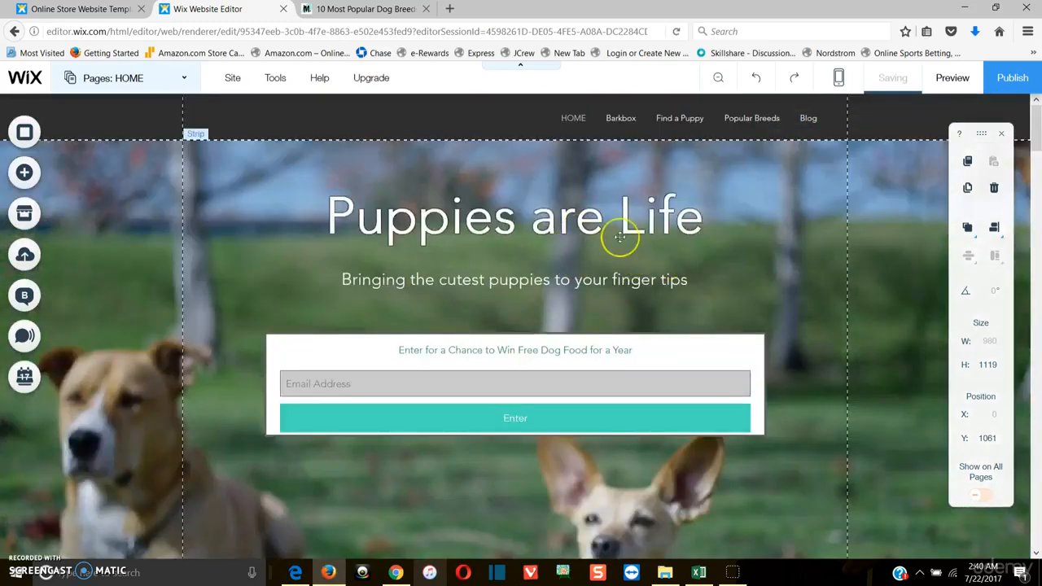
{"action": "scroll", "coordinate": [620, 237], "scroll_direction": "down", "scroll_amount": 8}
{"action": "scroll", "coordinate": [632, 257], "scroll_direction": "down", "scroll_amount": 5}
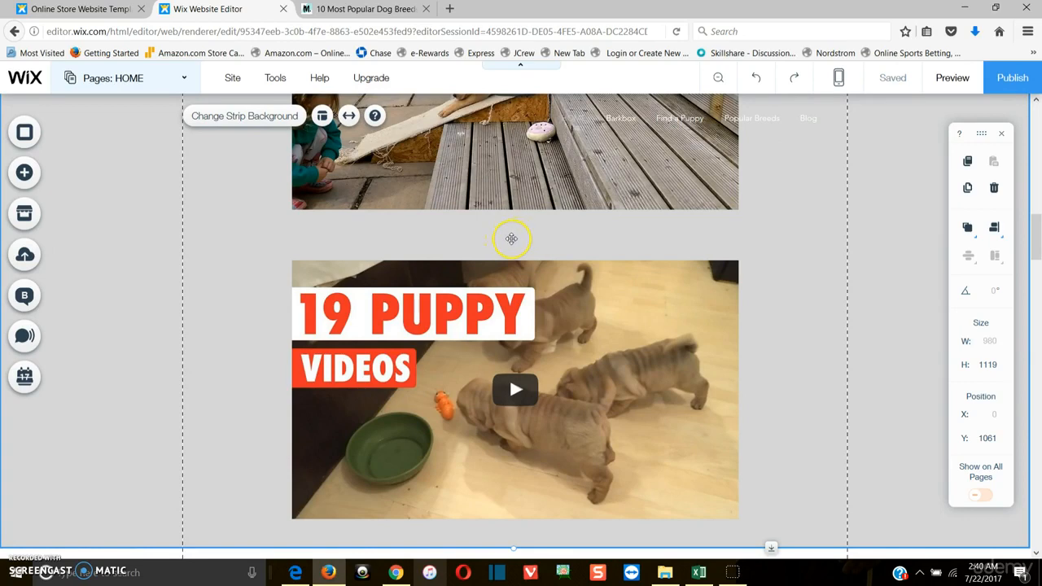
{"action": "scroll", "coordinate": [511, 238], "scroll_direction": "down", "scroll_amount": 6}
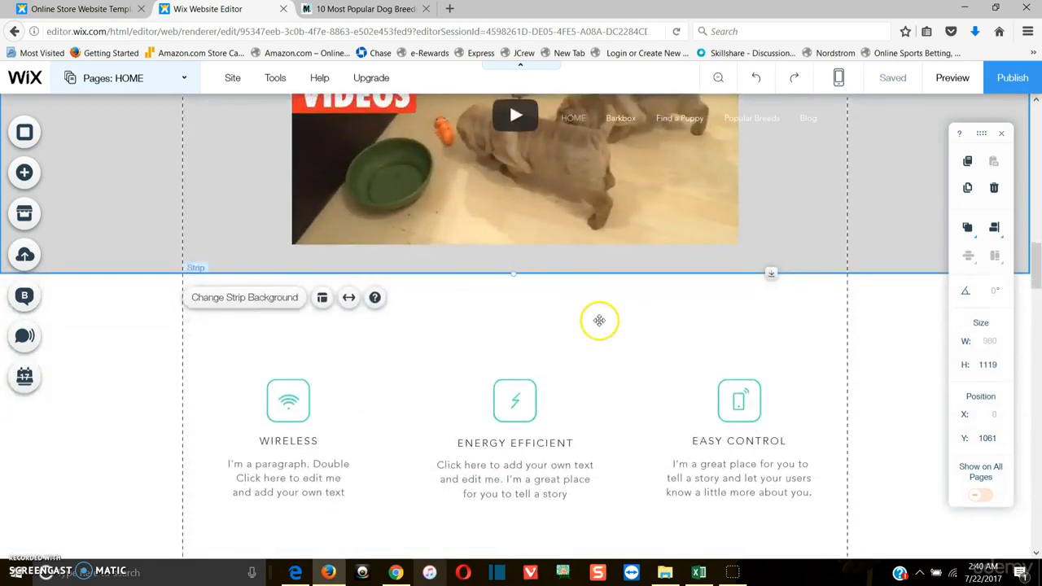
{"action": "scroll", "coordinate": [599, 320], "scroll_direction": "down", "scroll_amount": 5}
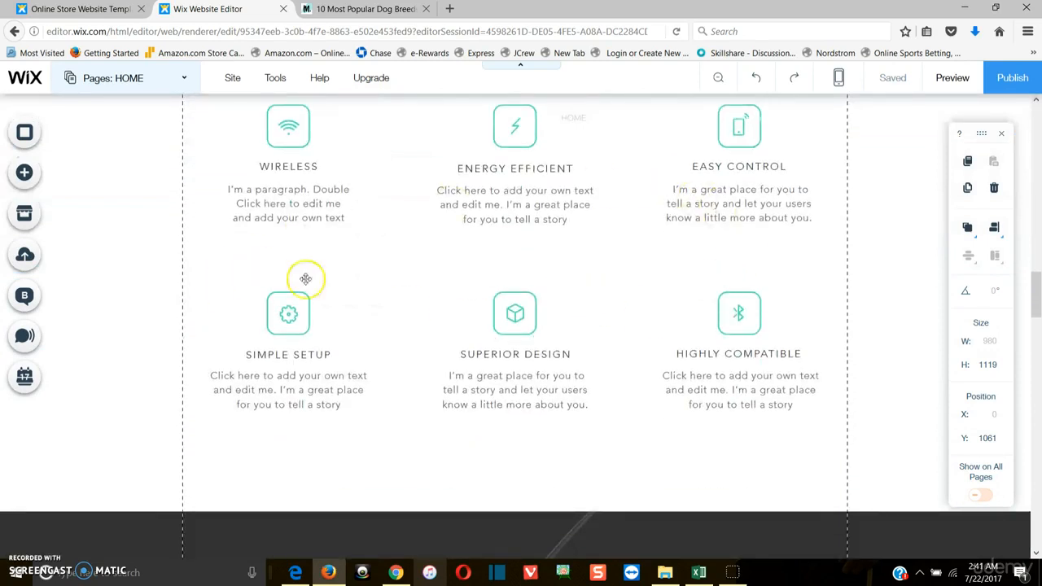
{"action": "scroll", "coordinate": [591, 306], "scroll_direction": "down", "scroll_amount": 4}
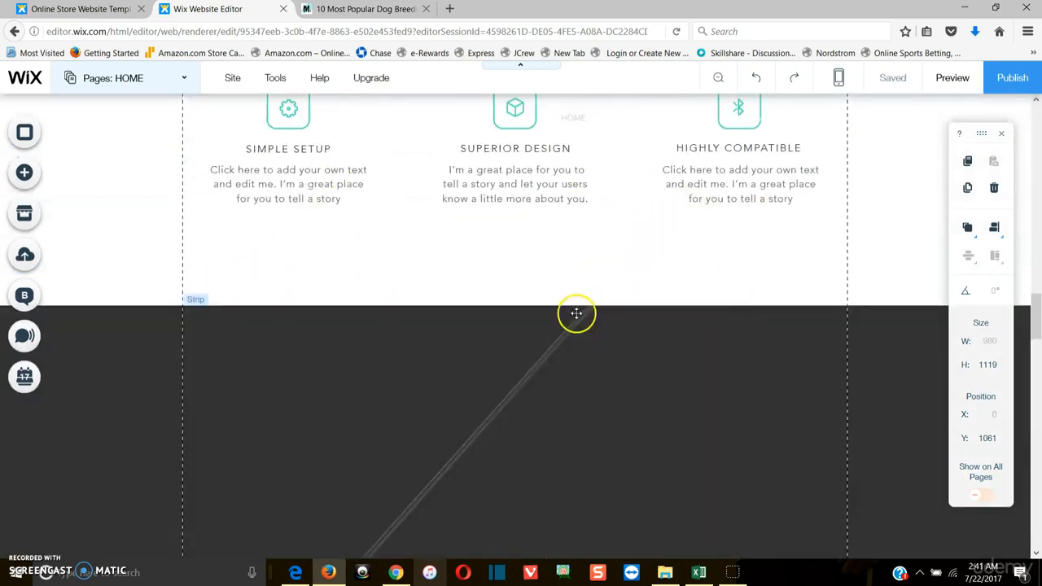
{"action": "scroll", "coordinate": [597, 391], "scroll_direction": "down", "scroll_amount": 3}
{"action": "left_click", "coordinate": [605, 365]}
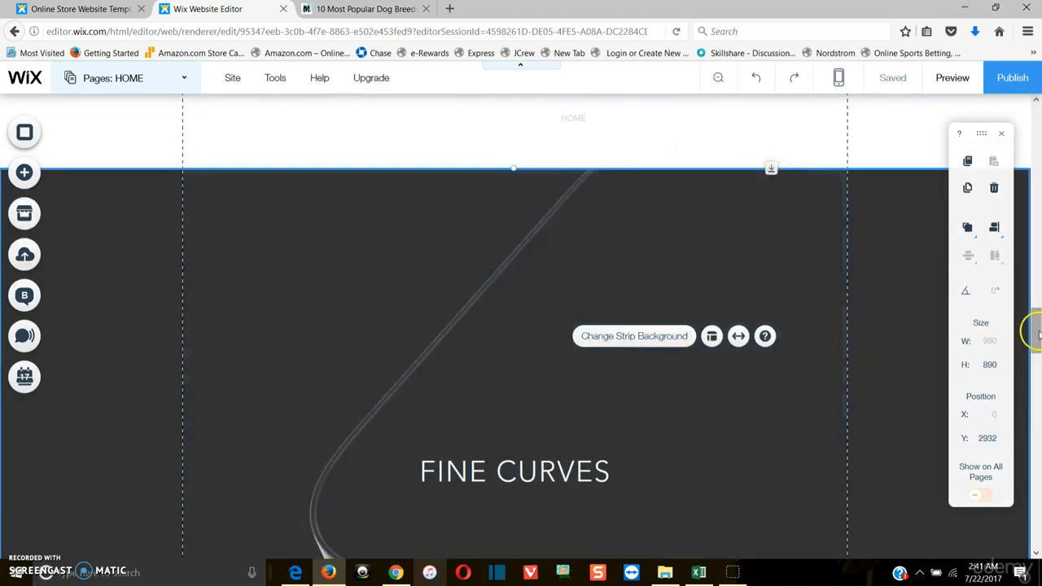
{"action": "left_click_drag", "start_coordinate": [1037, 329], "coordinate": [1034, 114]}
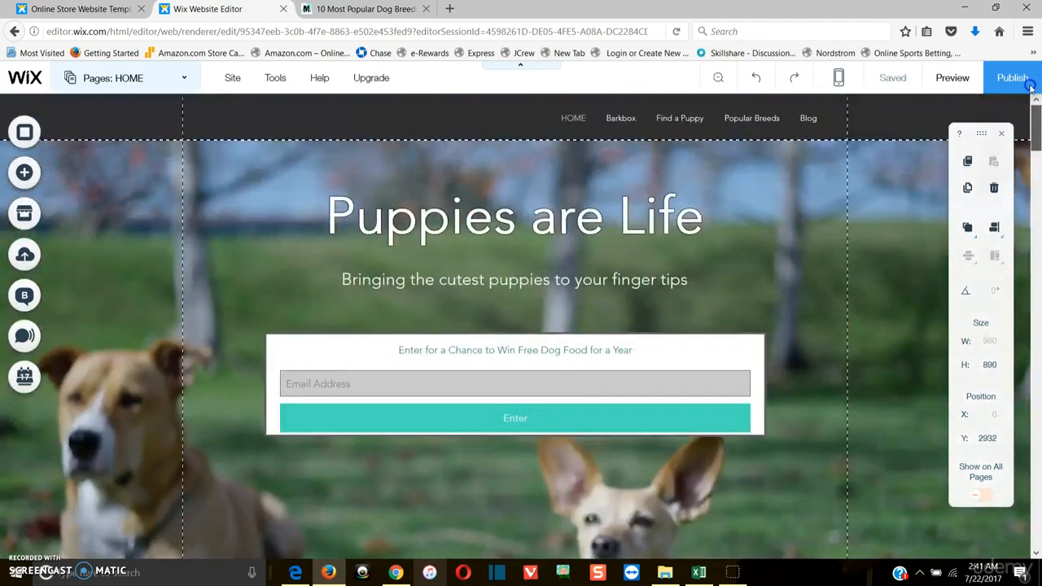
{"action": "scroll", "coordinate": [480, 348], "scroll_direction": "down", "scroll_amount": 5}
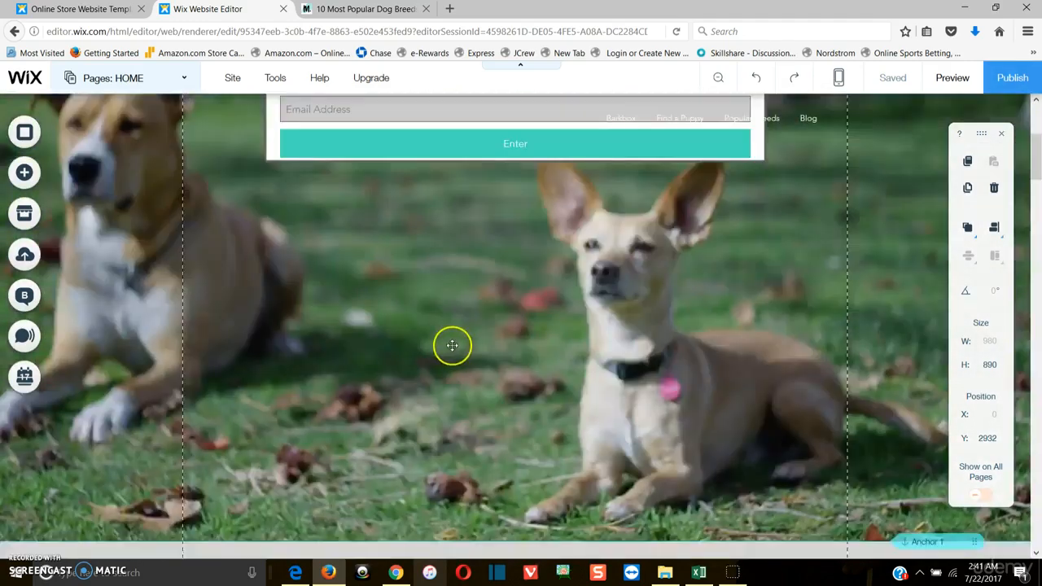
{"action": "scroll", "coordinate": [638, 132], "scroll_direction": "up", "scroll_amount": 5}
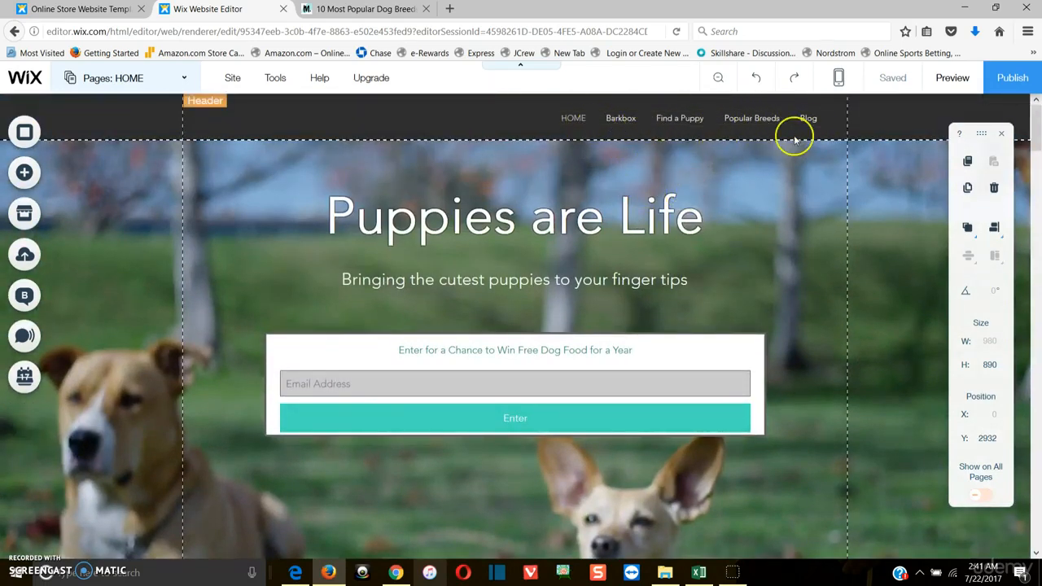
{"action": "scroll", "coordinate": [738, 206], "scroll_direction": "down", "scroll_amount": 2}
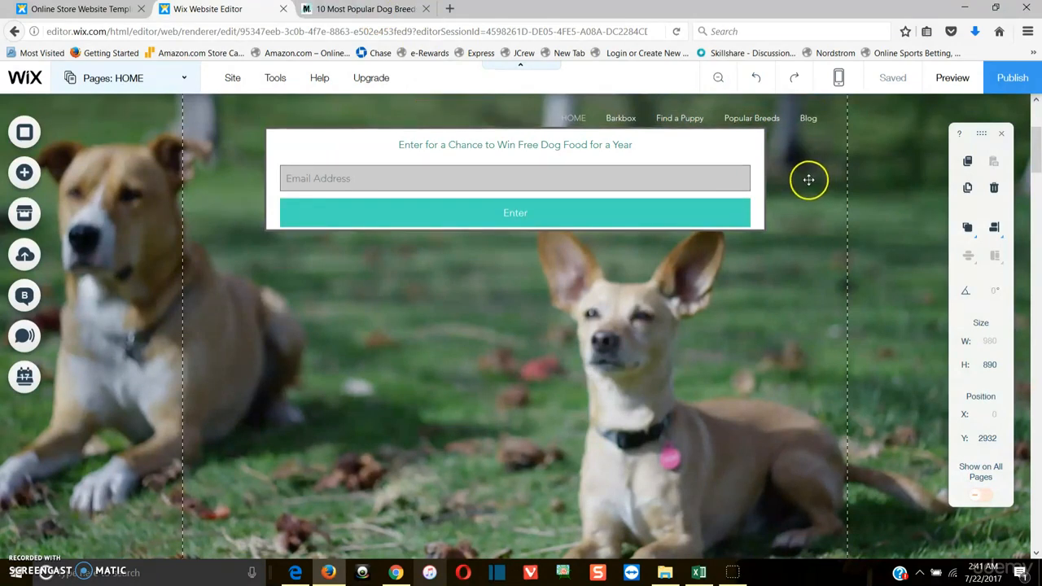
{"action": "scroll", "coordinate": [634, 333], "scroll_direction": "down", "scroll_amount": 6}
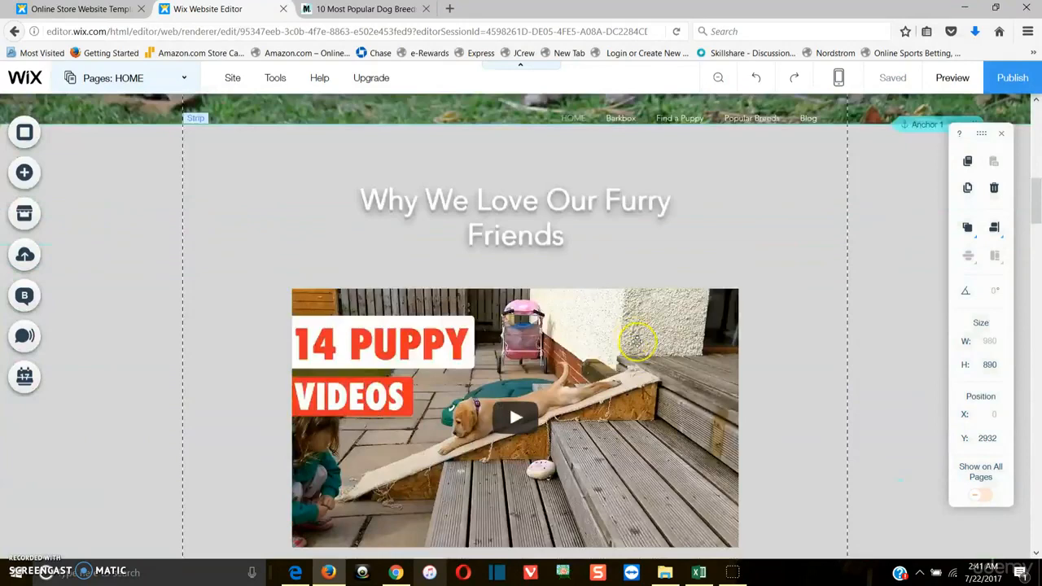
{"action": "scroll", "coordinate": [633, 335], "scroll_direction": "down", "scroll_amount": 10}
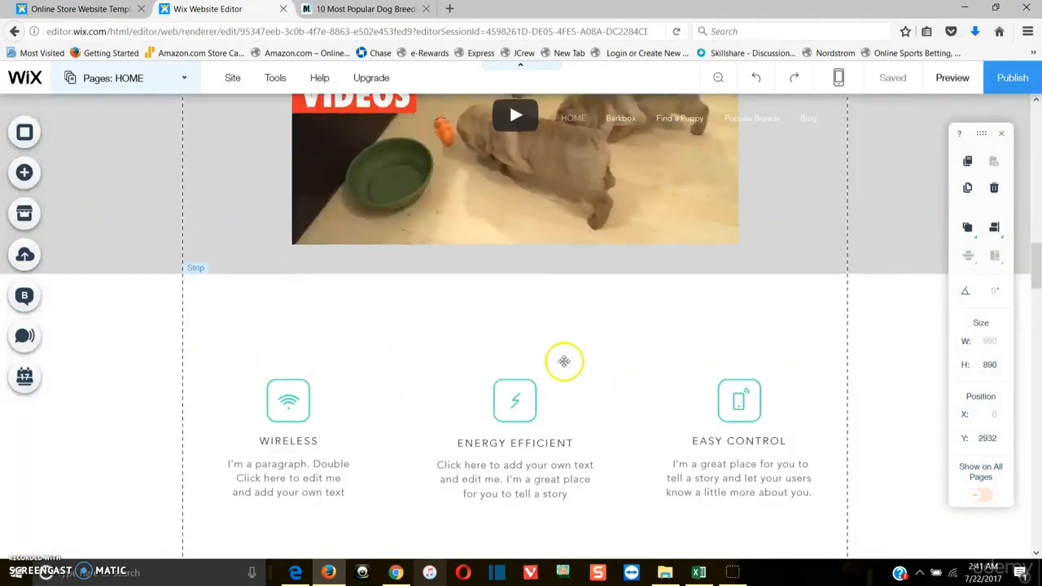
{"action": "scroll", "coordinate": [569, 374], "scroll_direction": "down", "scroll_amount": 3}
{"action": "scroll", "coordinate": [520, 366], "scroll_direction": "down", "scroll_amount": 1}
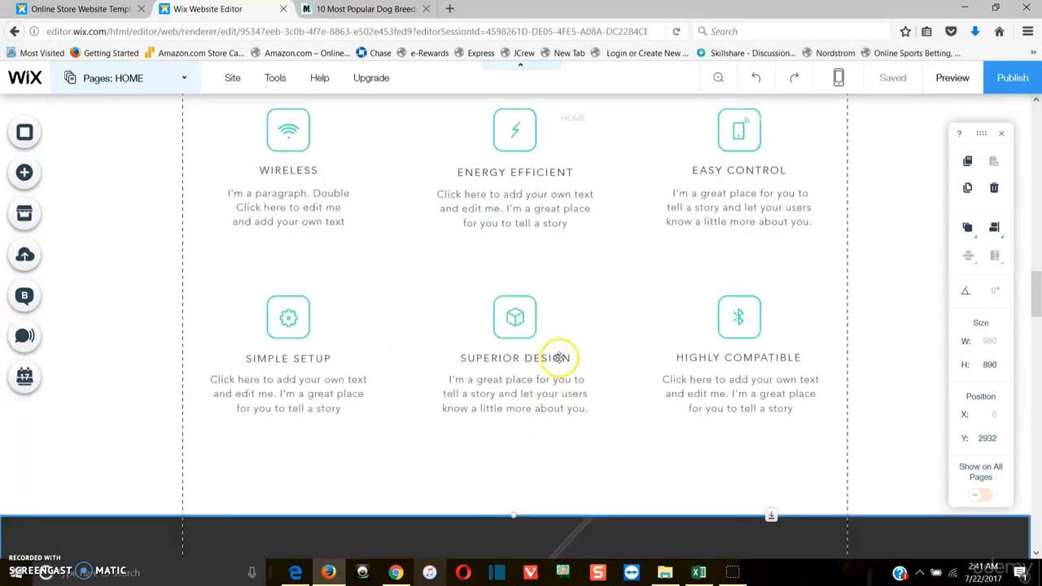
{"action": "scroll", "coordinate": [560, 357], "scroll_direction": "down", "scroll_amount": 1}
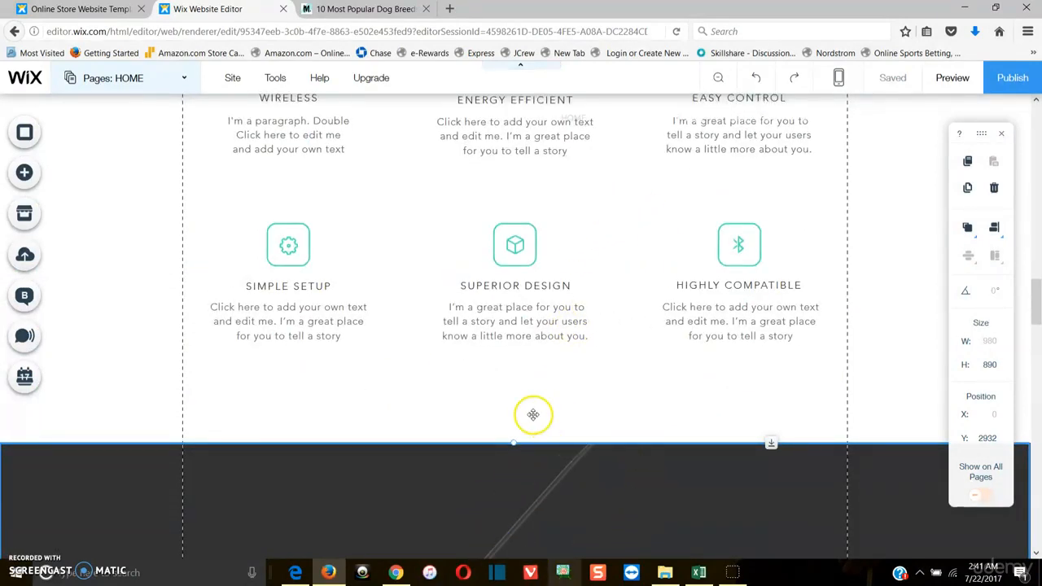
{"action": "scroll", "coordinate": [533, 415], "scroll_direction": "up", "scroll_amount": 5}
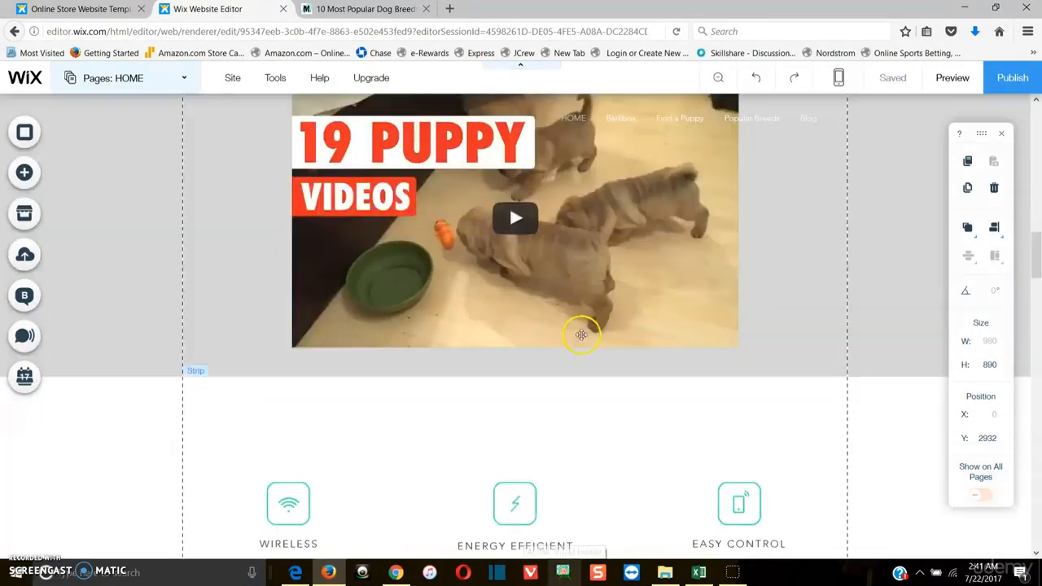
Preview the site, checking the home page videos, opening the Find a Puppy page and returning to HOME
{"action": "left_click", "coordinate": [952, 78]}
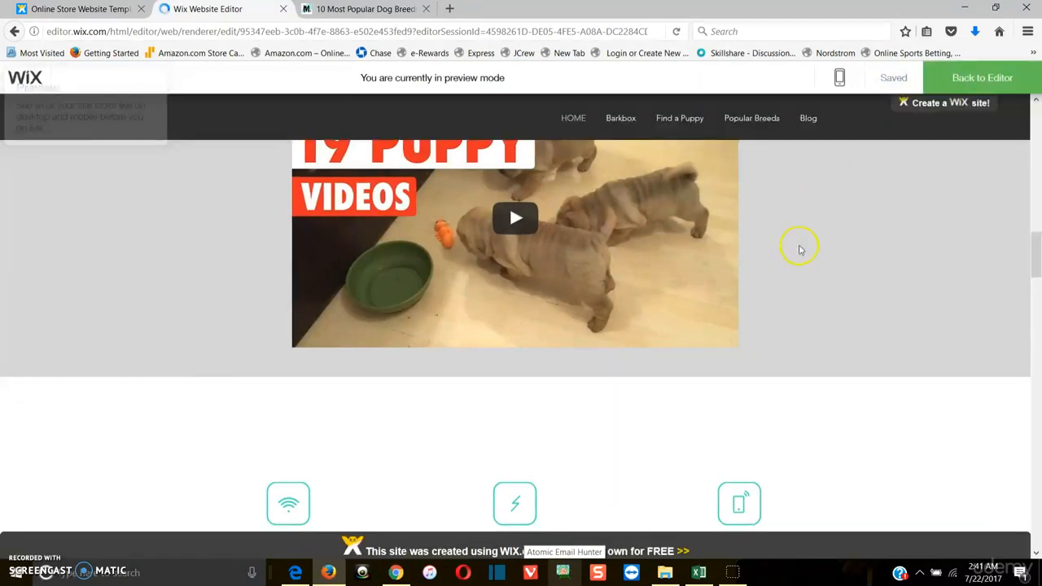
{"action": "scroll", "coordinate": [797, 244], "scroll_direction": "up", "scroll_amount": 10}
{"action": "scroll", "coordinate": [681, 274], "scroll_direction": "up", "scroll_amount": 3}
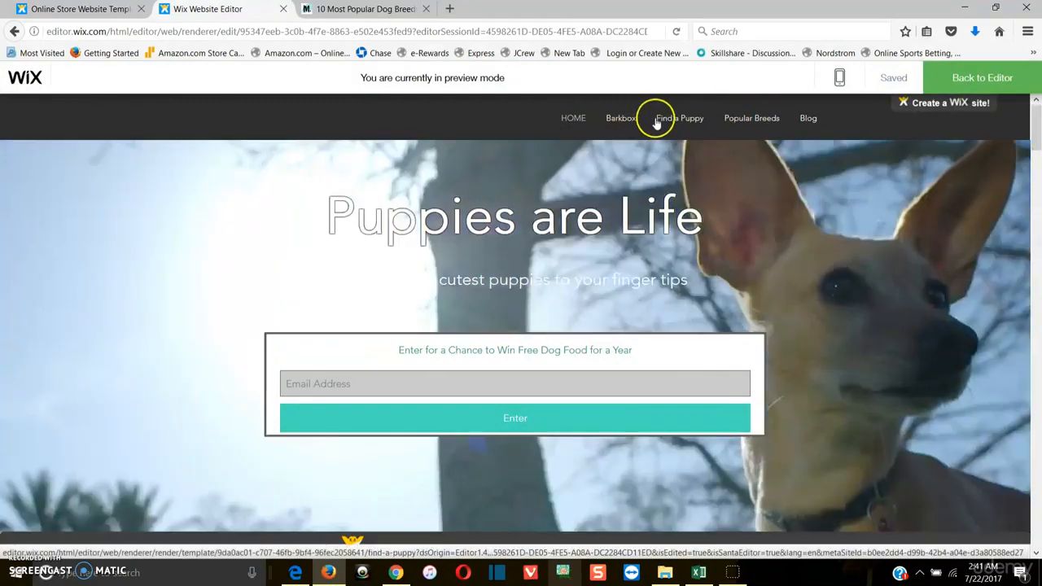
{"action": "left_click", "coordinate": [673, 128]}
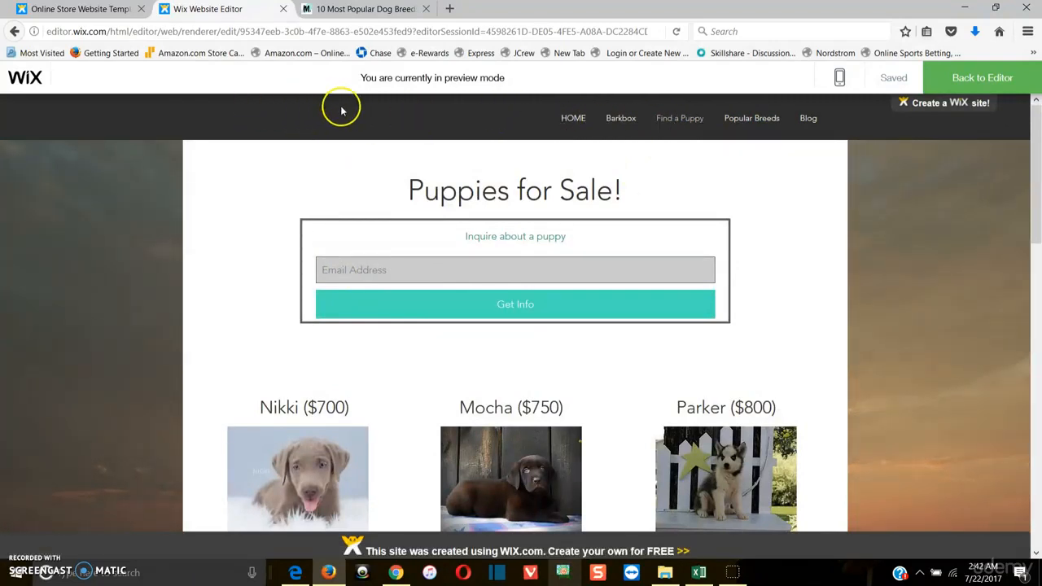
{"action": "mouse_move", "coordinate": [1036, 187]}
{"action": "left_mouse_down"}
{"action": "mouse_move", "coordinate": [1038, 480]}
{"action": "mouse_move", "coordinate": [1029, 175]}
{"action": "left_mouse_up"}
{"action": "left_click", "coordinate": [574, 120]}
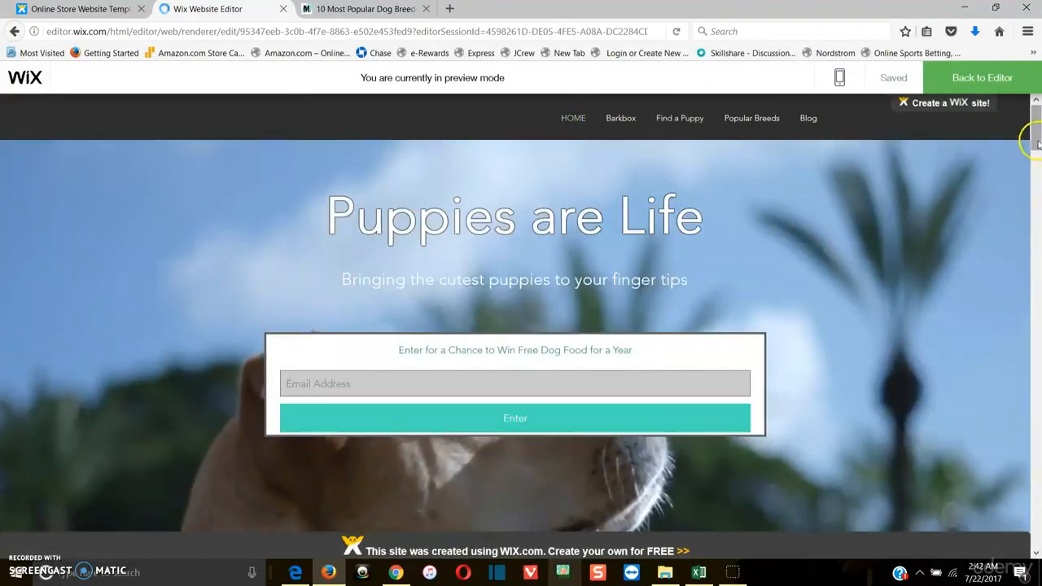
{"action": "left_click", "coordinate": [1029, 326]}
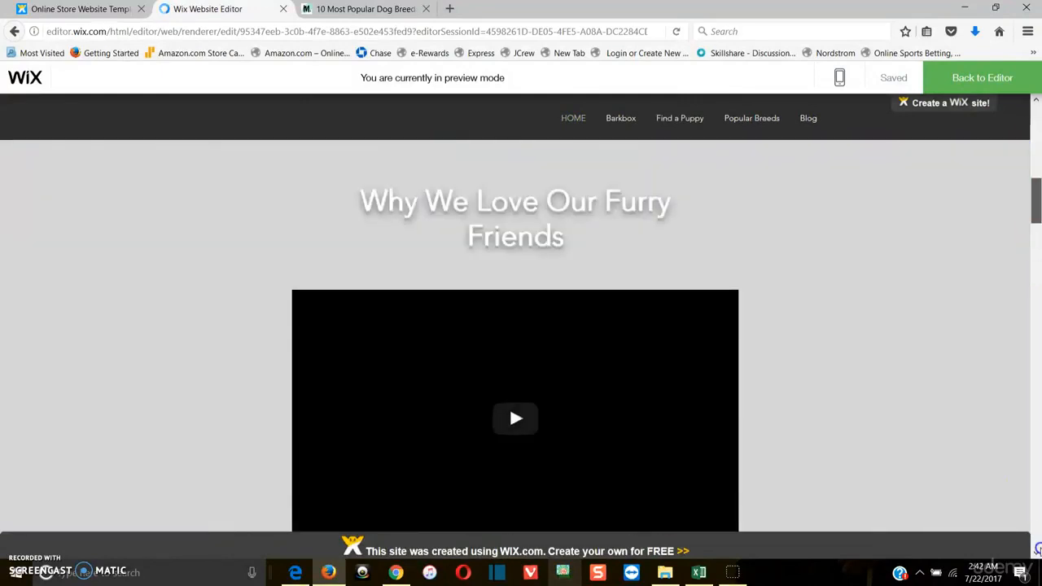
{"action": "left_click", "coordinate": [1035, 541]}
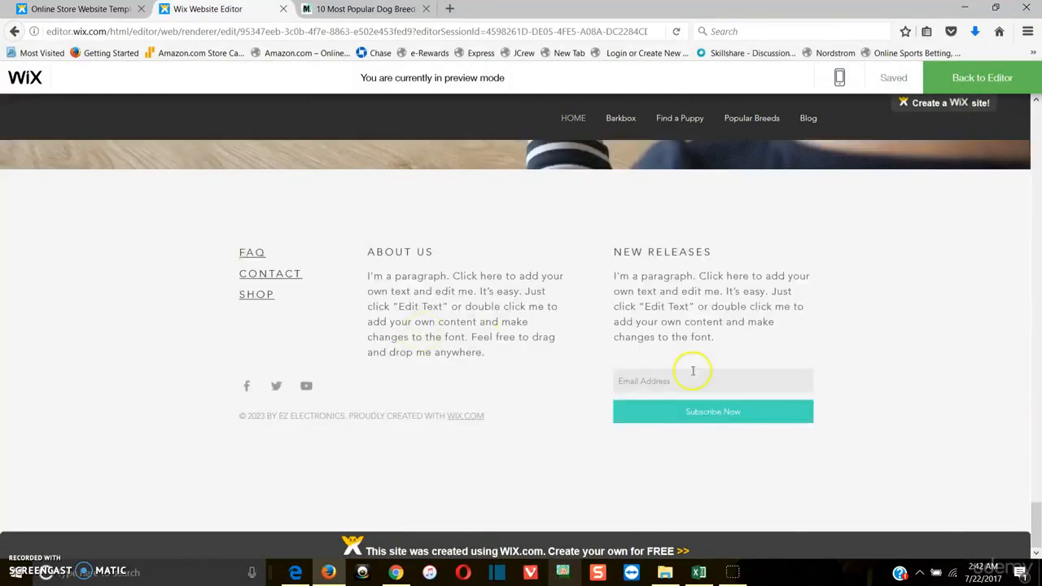